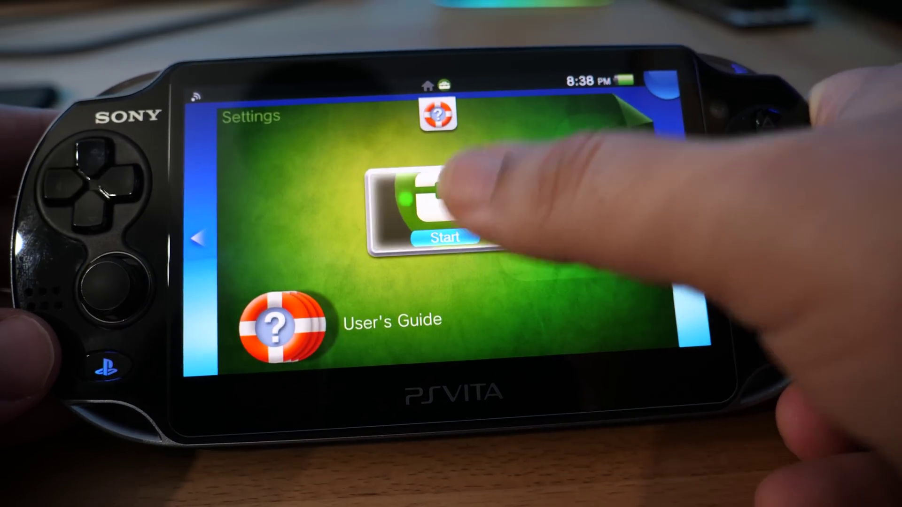
Open the Settings app to view its list with the HENkaku Settings entry, and return to the home screen
click(449, 236)
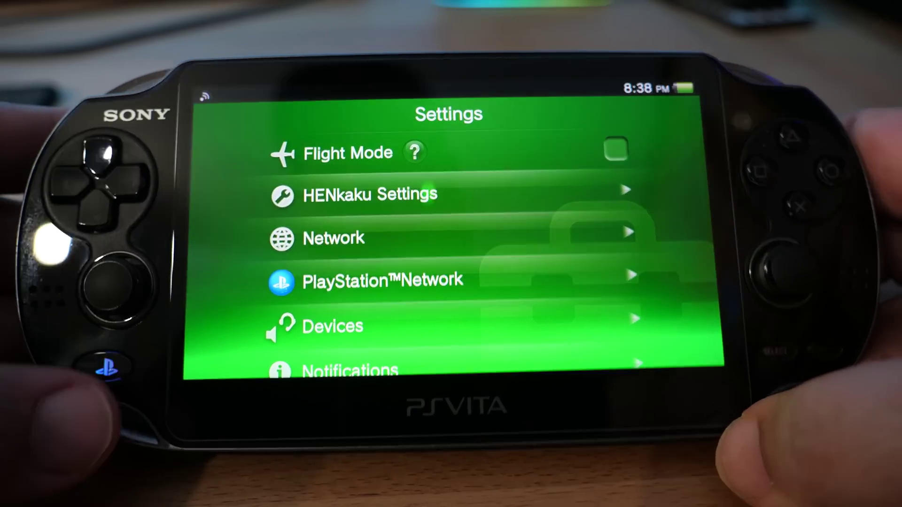
key(super)
key(super)
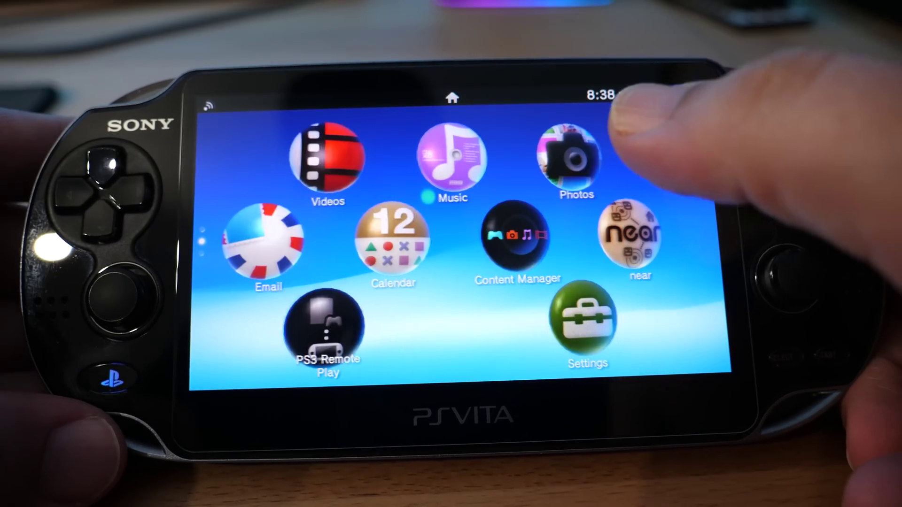
Launch VitaShell from the last home screen page and start its USB connection to the computer
drag(664, 222, 606, 155)
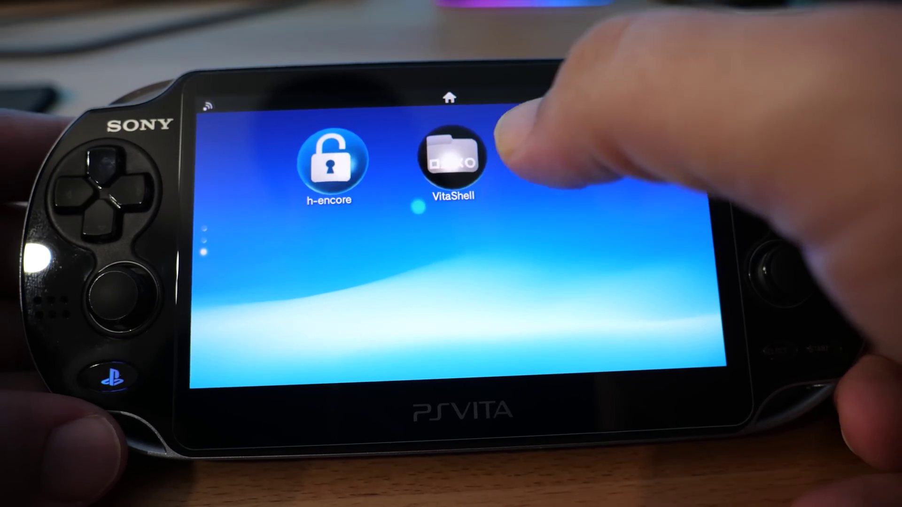
click(439, 159)
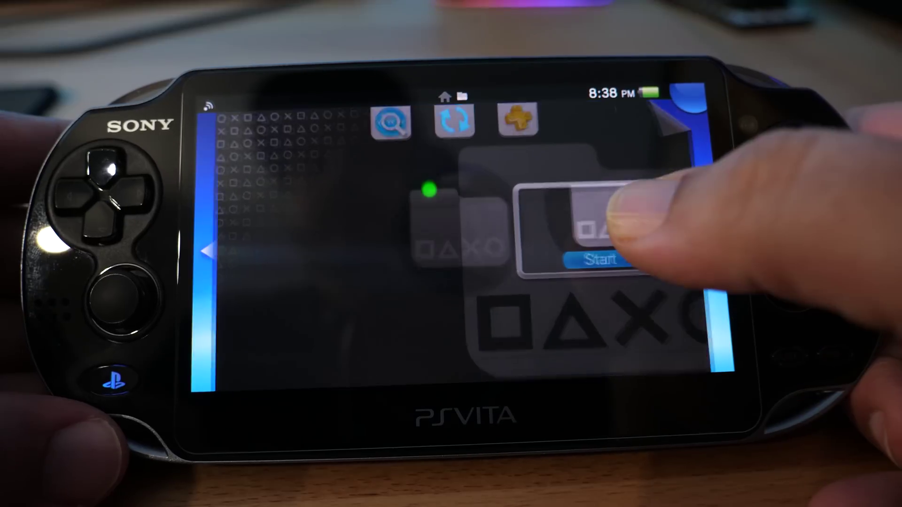
click(593, 260)
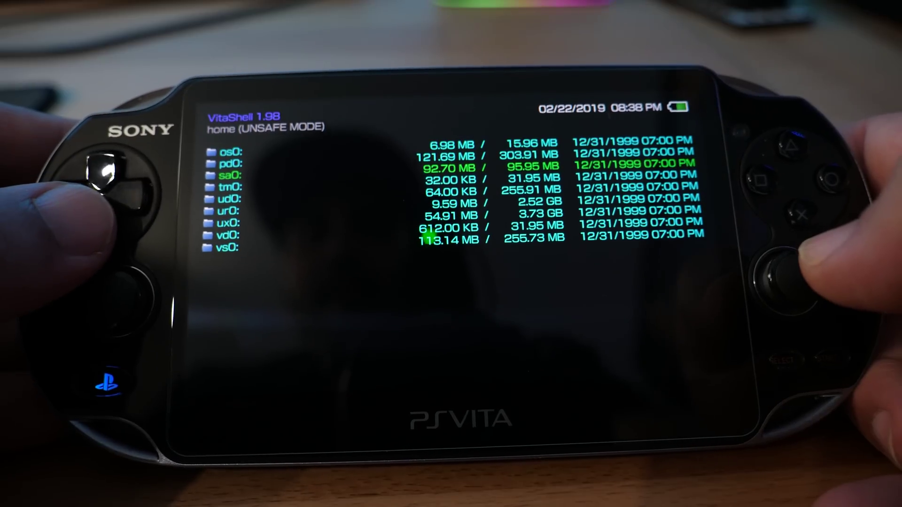
key(Down)
key(Down)
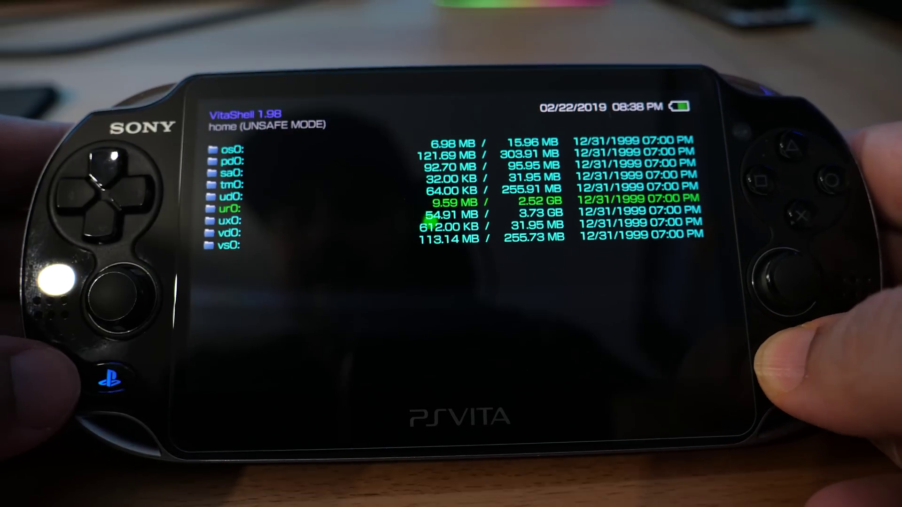
key(Select)
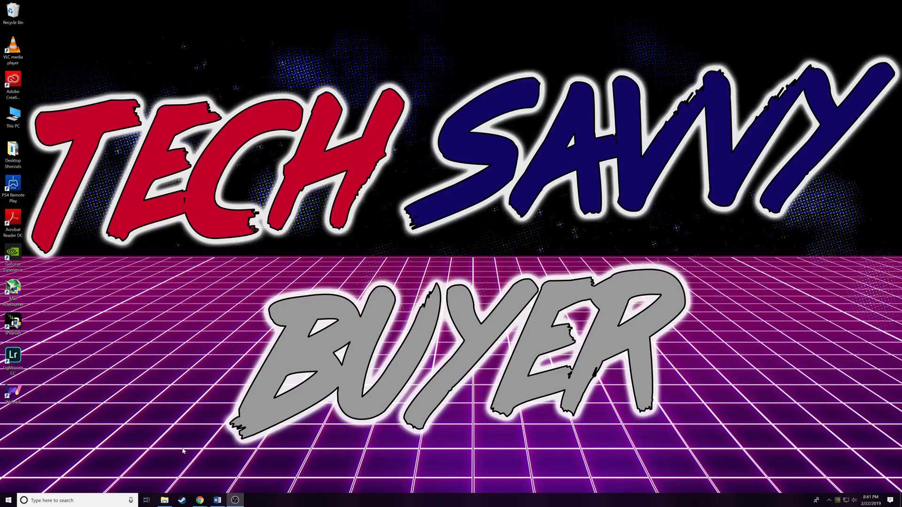
In File Explorer on the PC, open USB Drive (F:) and turn on the display of hidden items
click(164, 501)
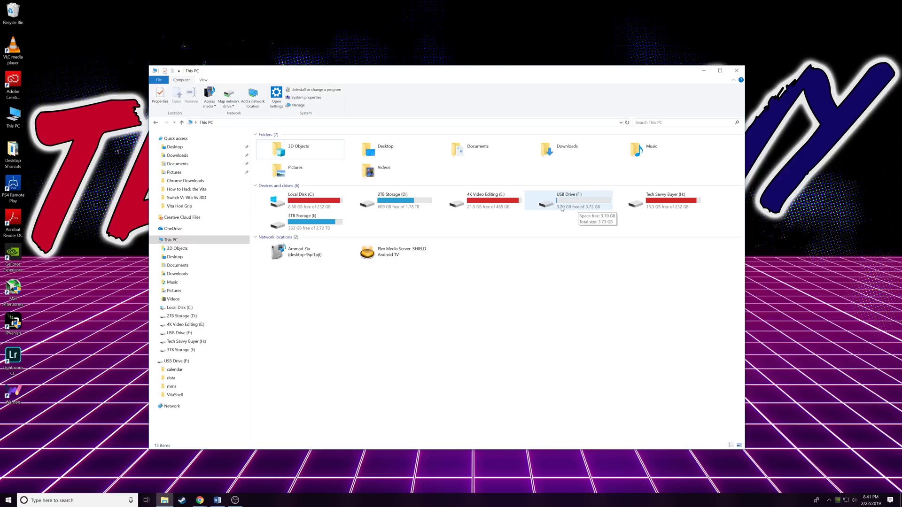
double_click(582, 206)
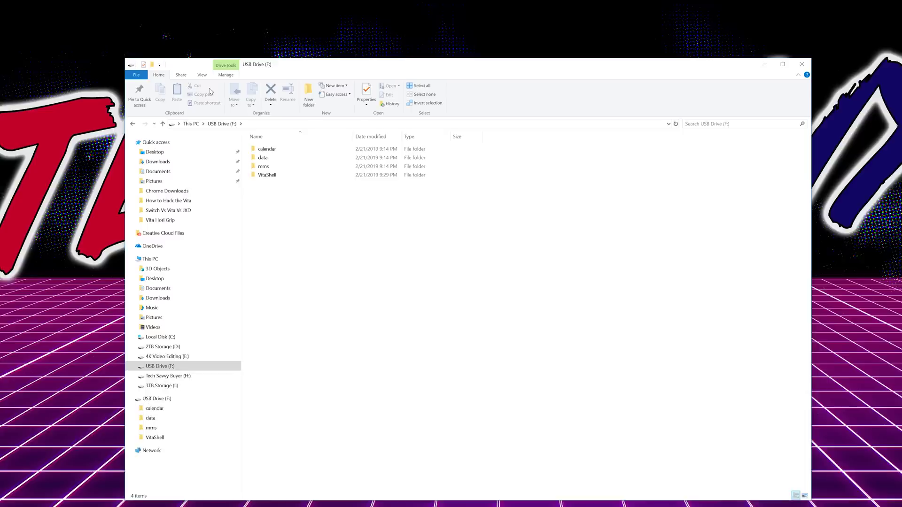
click(202, 75)
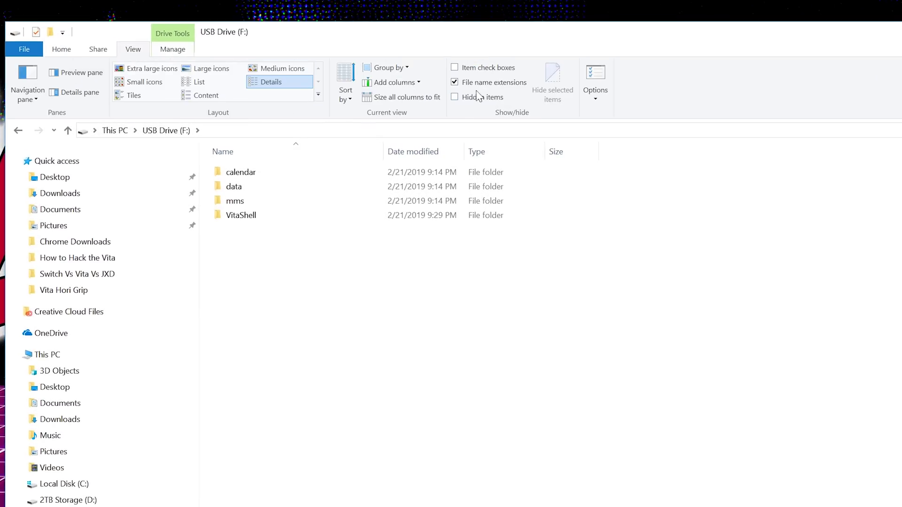
click(454, 97)
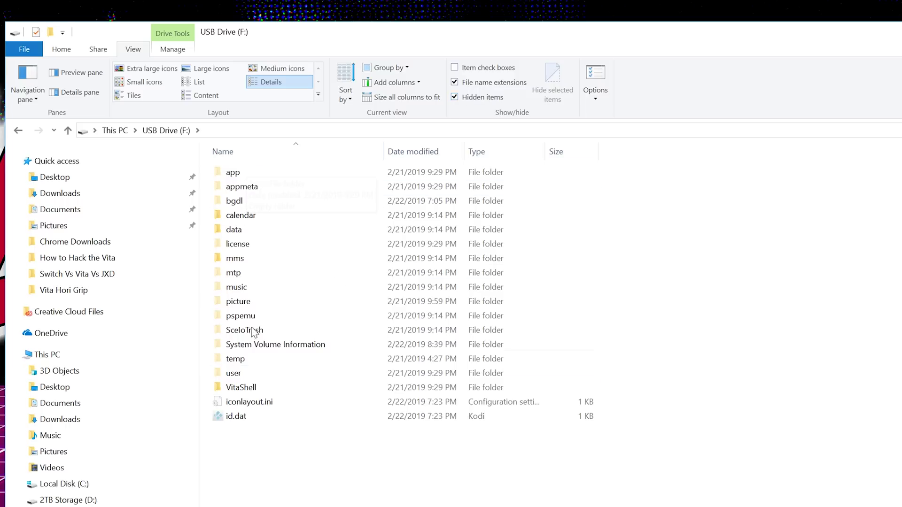
Turn off "Hide protected operating system files (Recommended)" in the advanced folder view options and accept the settings
click(596, 77)
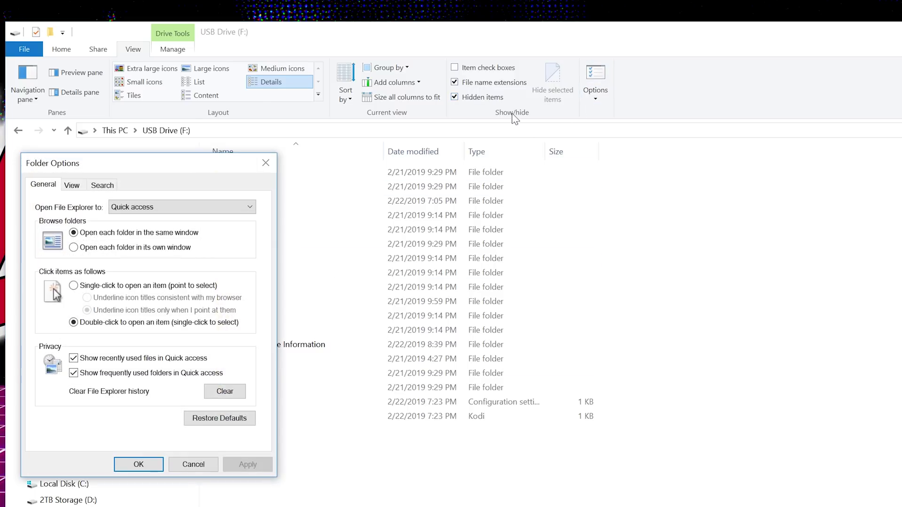
click(72, 184)
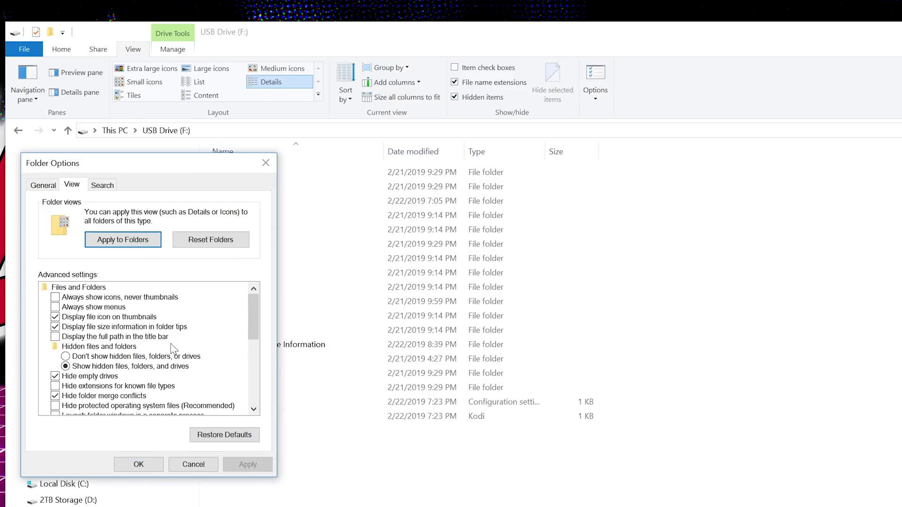
scroll(171, 343, down, 1)
scroll(190, 351, down, 1)
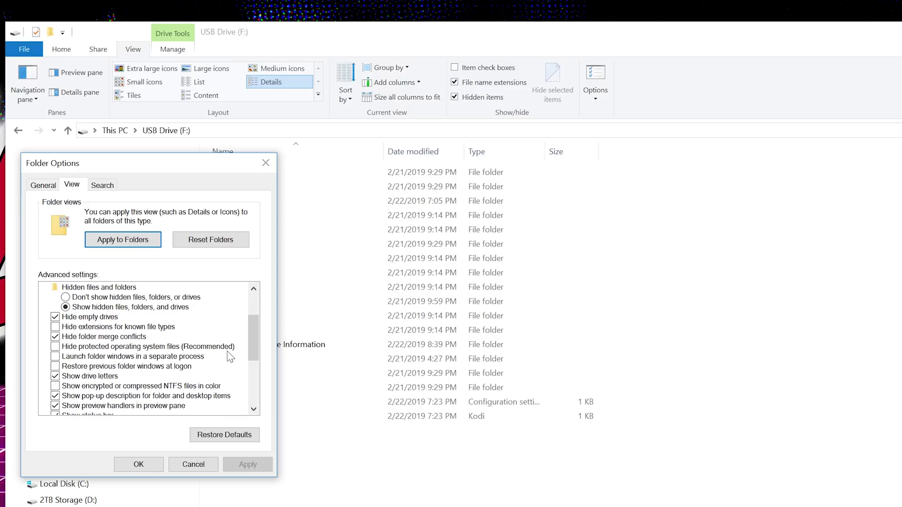
scroll(232, 373, down, 4)
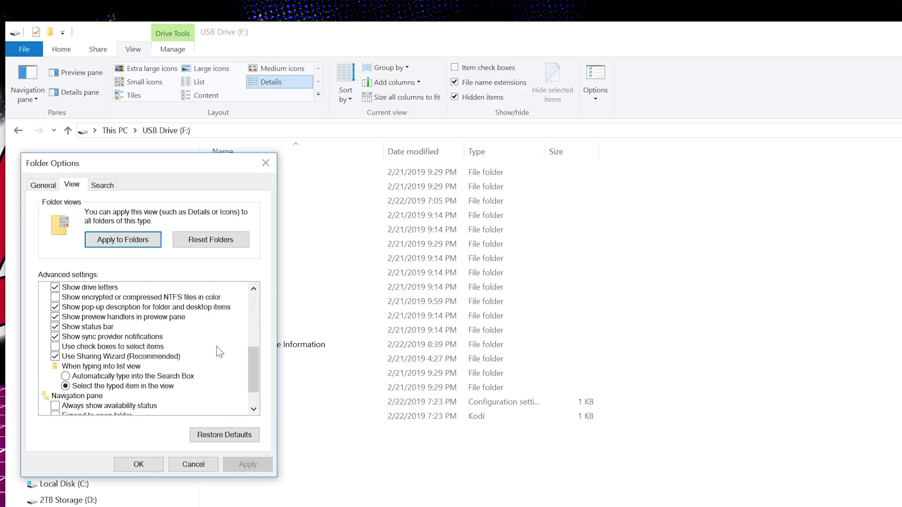
scroll(220, 352, up, 3)
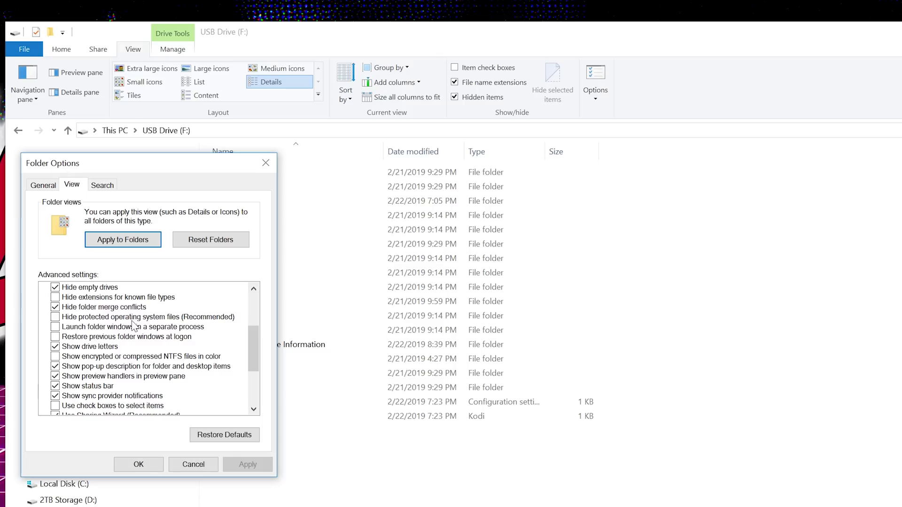
click(55, 317)
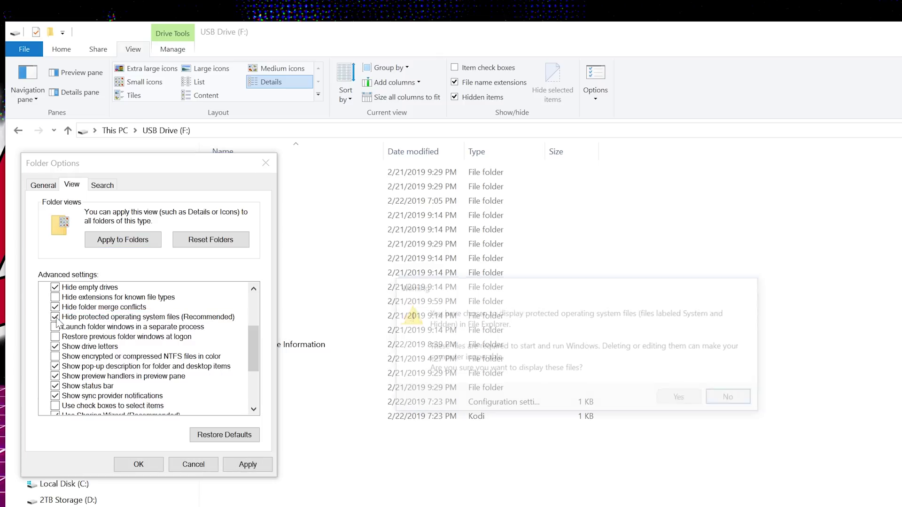
click(678, 392)
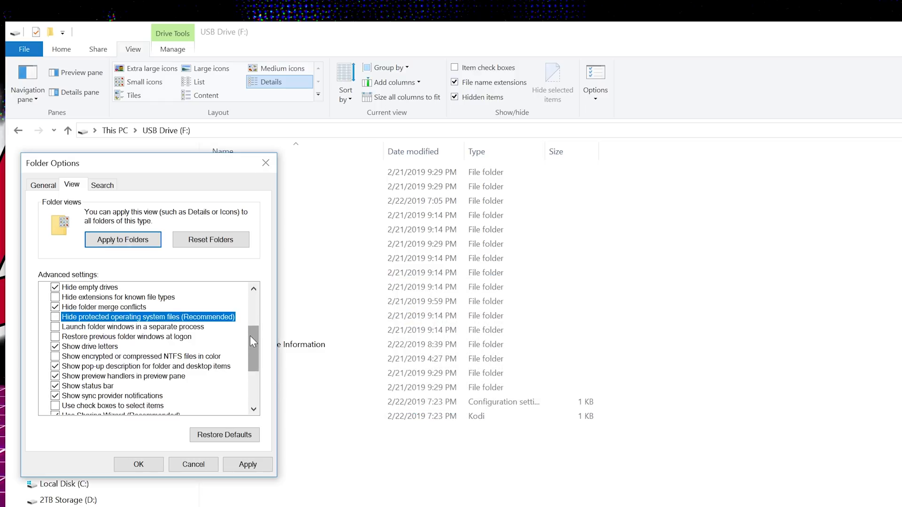
drag(250, 336, 252, 305)
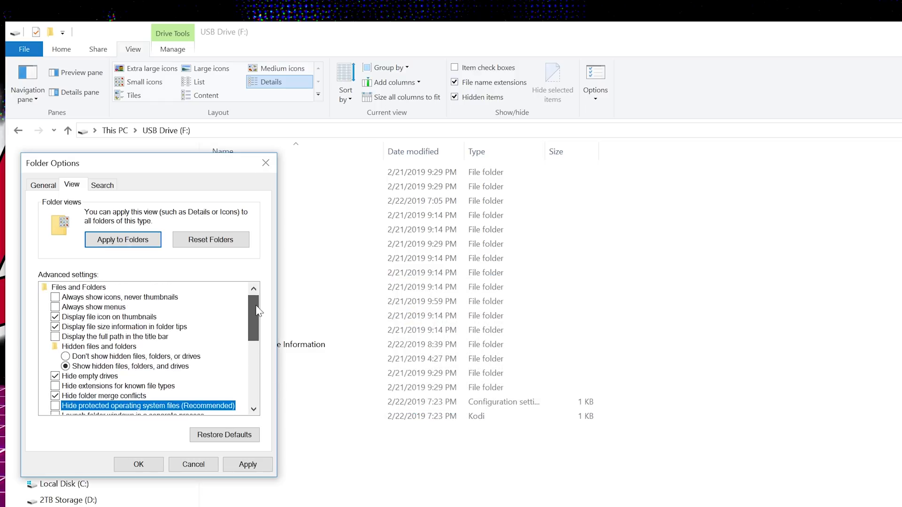
click(160, 466)
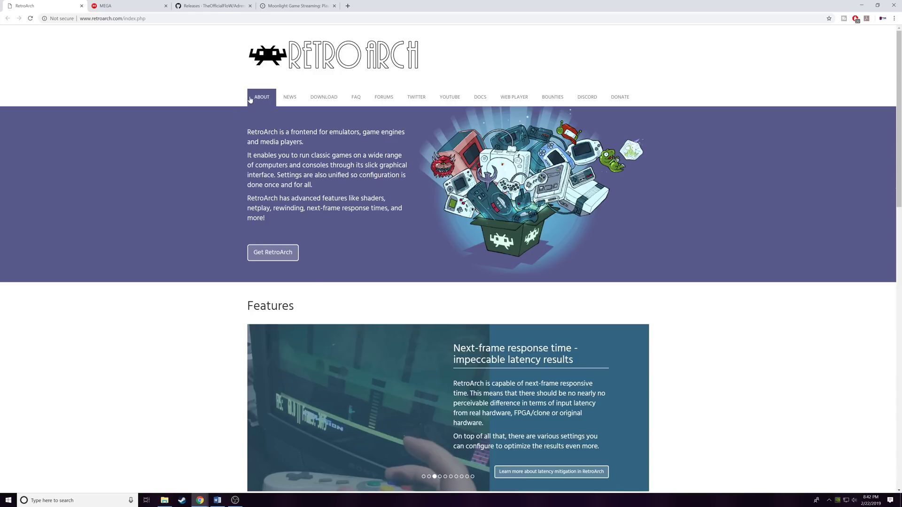
In Chrome, download RetroArch.vpk for PlayStation Vita / TV from the RetroArch site's supported platforms list
click(324, 96)
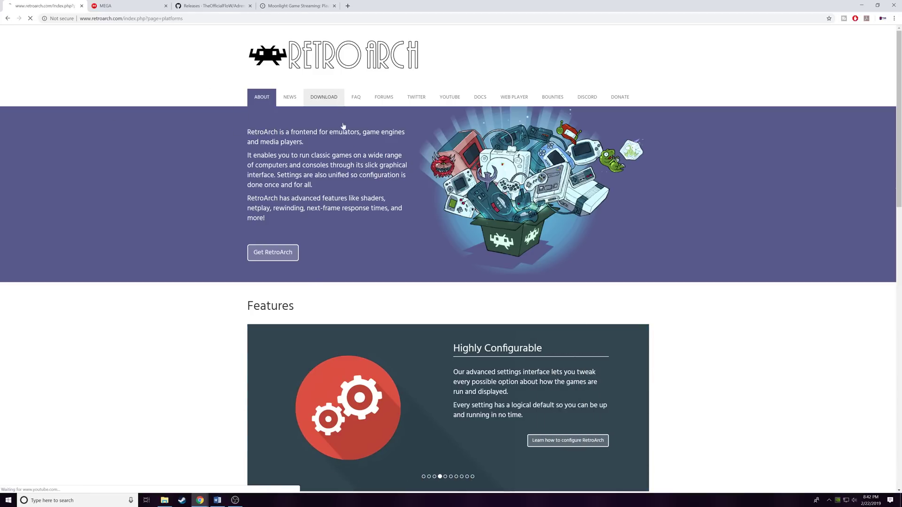
scroll(436, 200, down, 8)
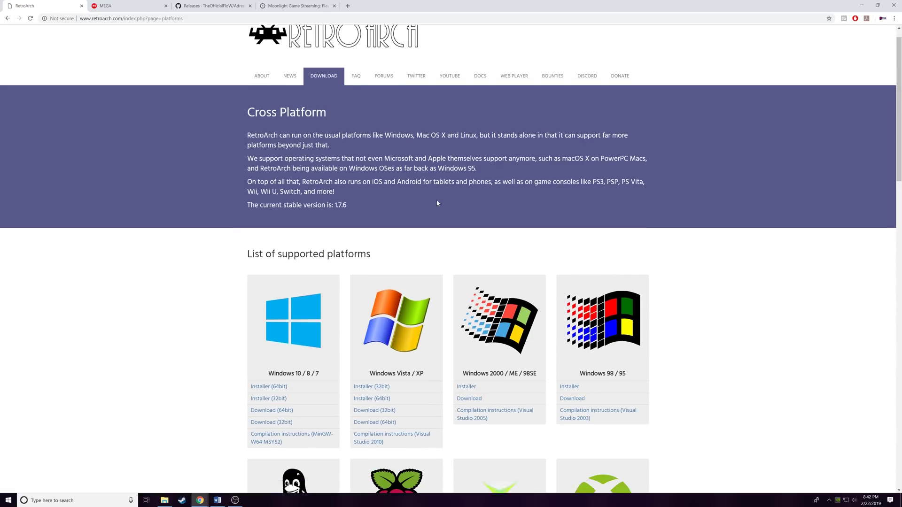
scroll(451, 194, down, 2)
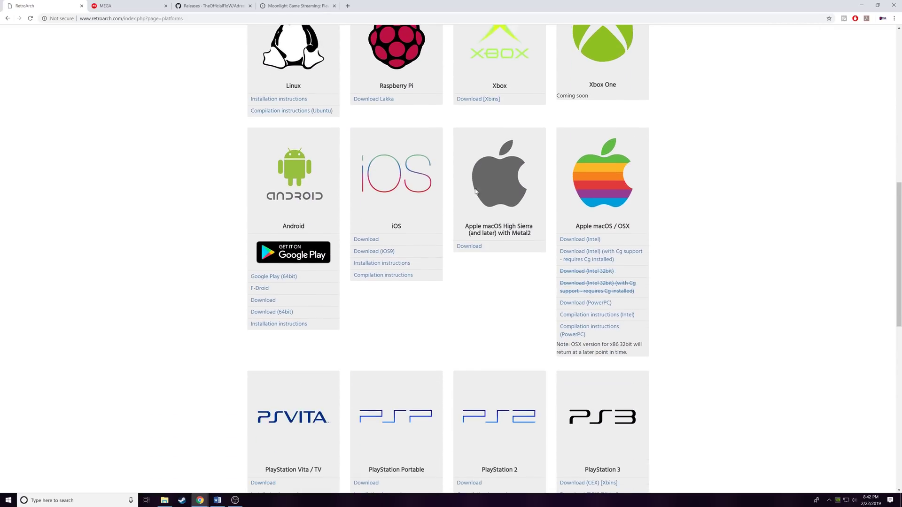
scroll(341, 156, down, 4)
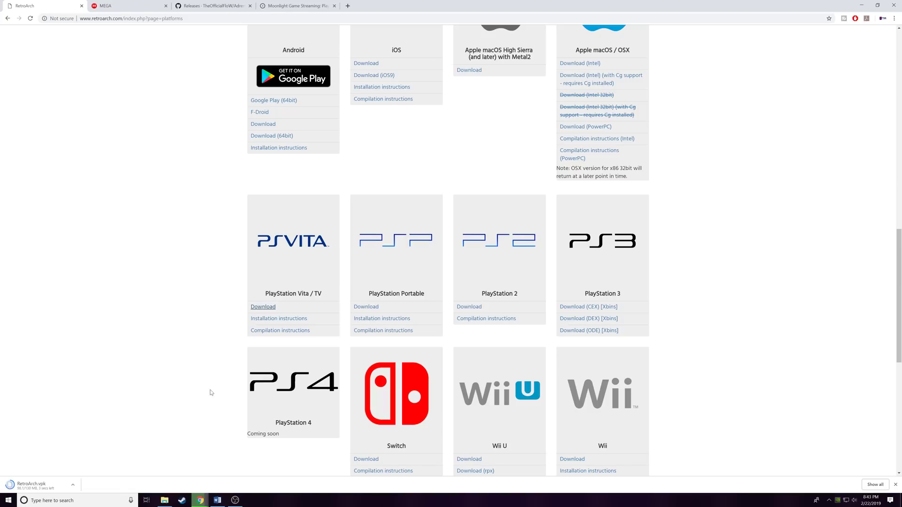
scroll(159, 260, up, 2)
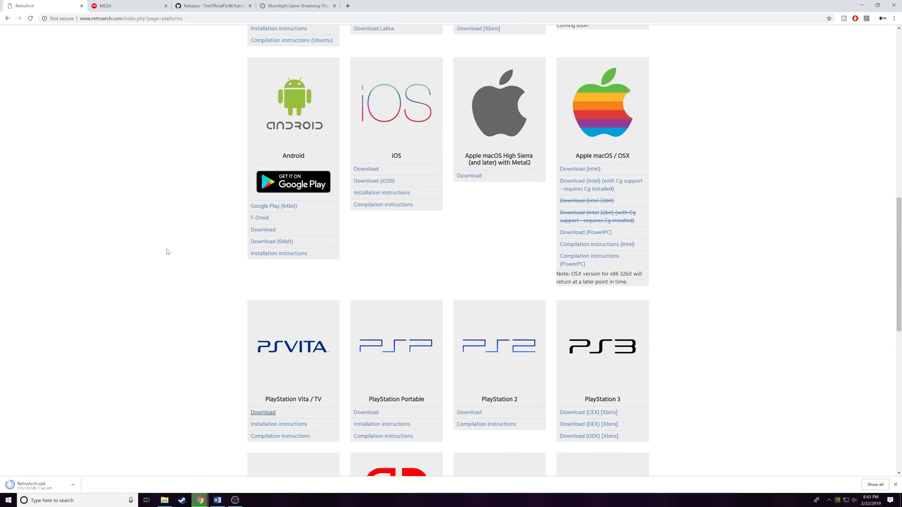
Download PS Vita RetroArch 1.7.3.zip from MEGA and Adrenaline.vpk of release 6.8 from the Adrenaline GitHub releases
click(126, 5)
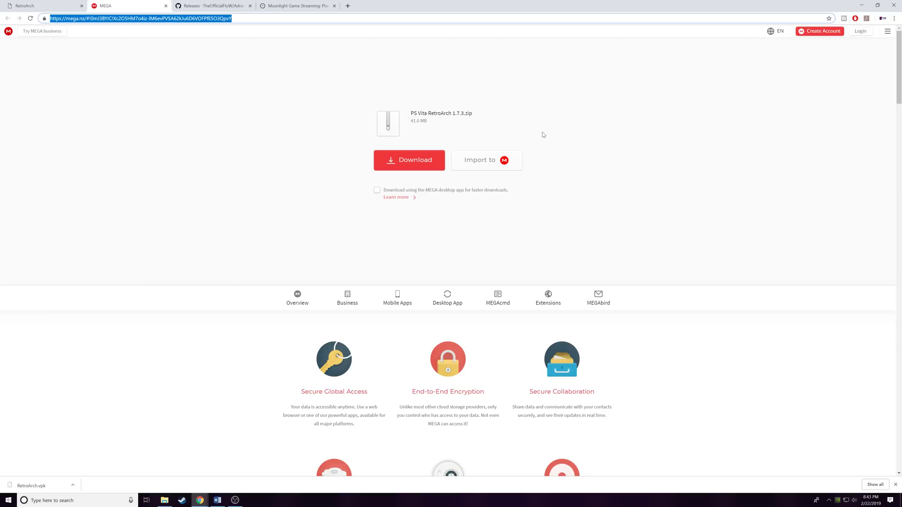
click(399, 169)
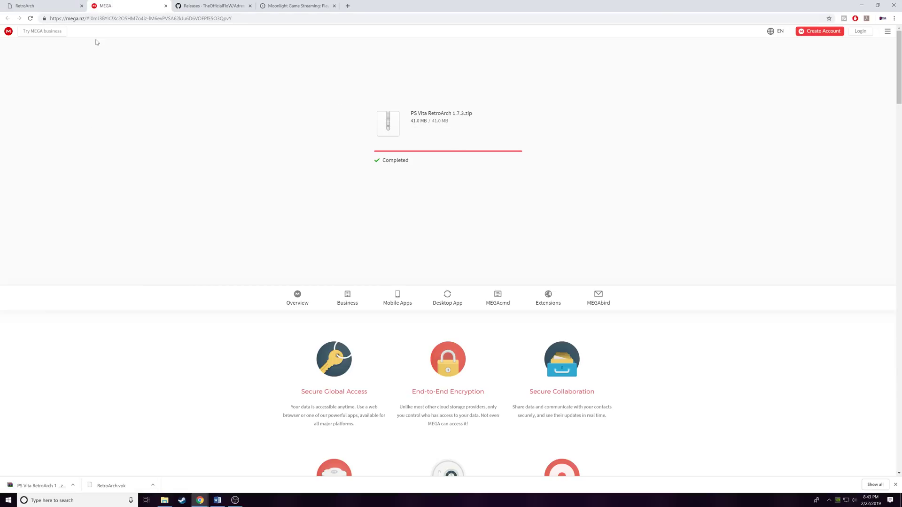
click(218, 7)
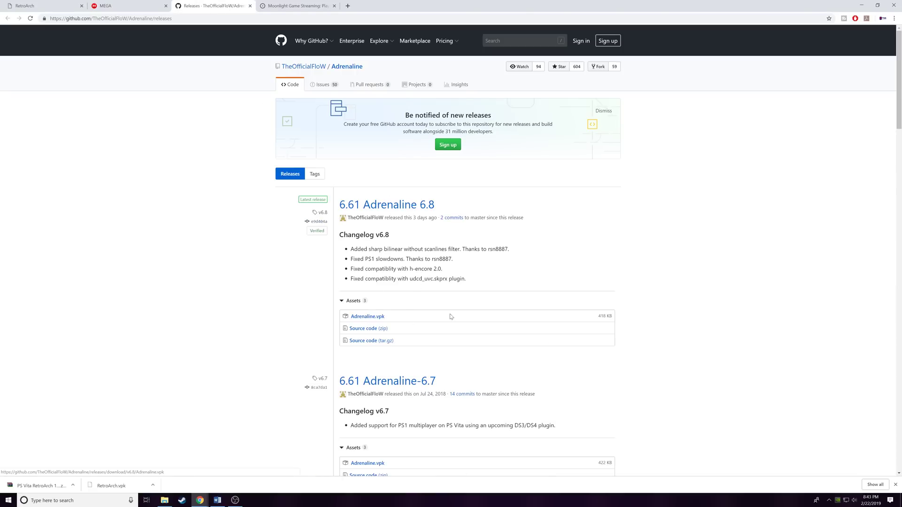
click(367, 316)
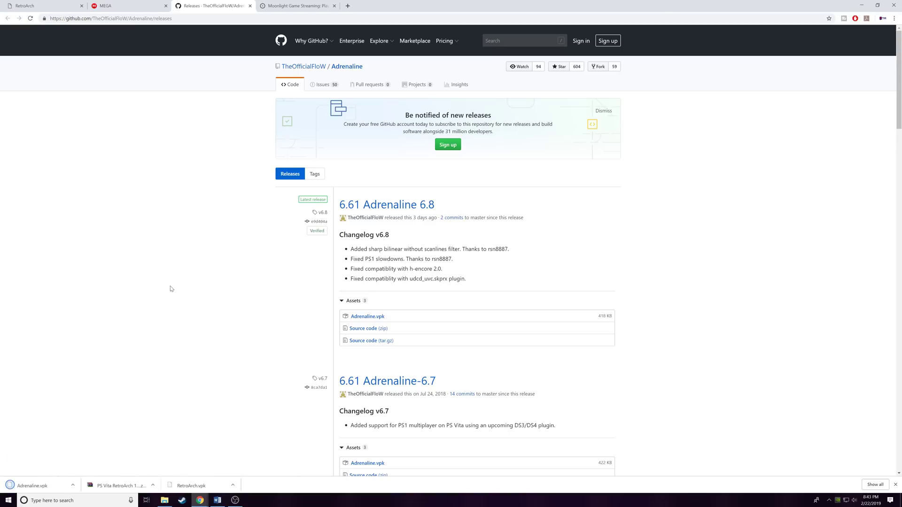
Go from the Moonlight site to its PS Vita homebrew releases and download moonlight.vpk of Release 0.4.1
click(296, 6)
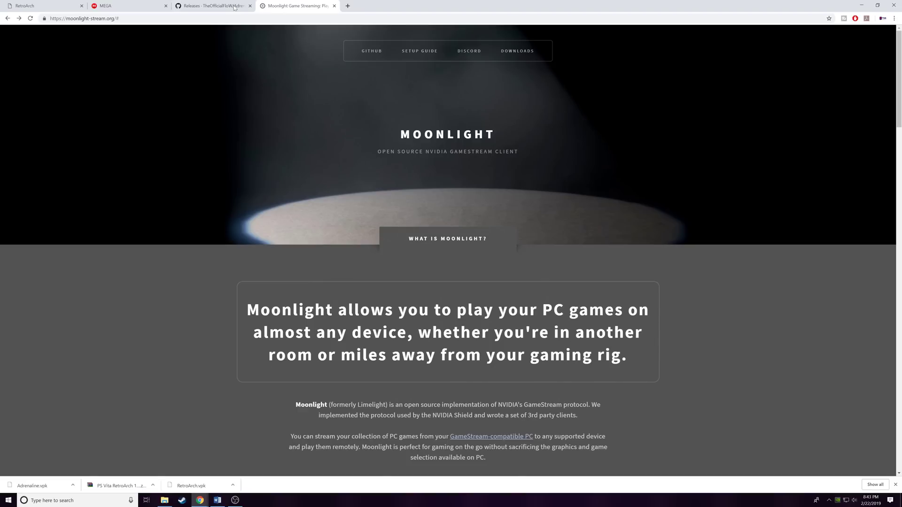
mouse_move(525, 56)
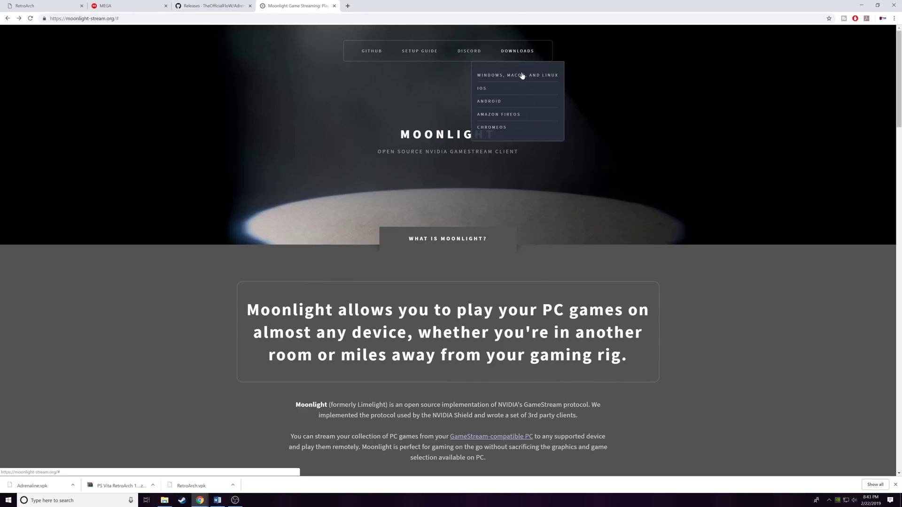
scroll(448, 216, down, 20)
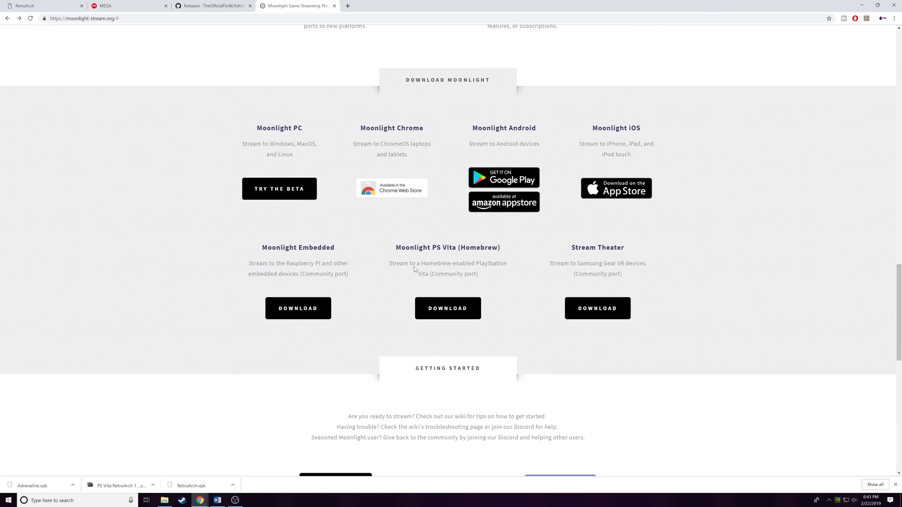
click(436, 306)
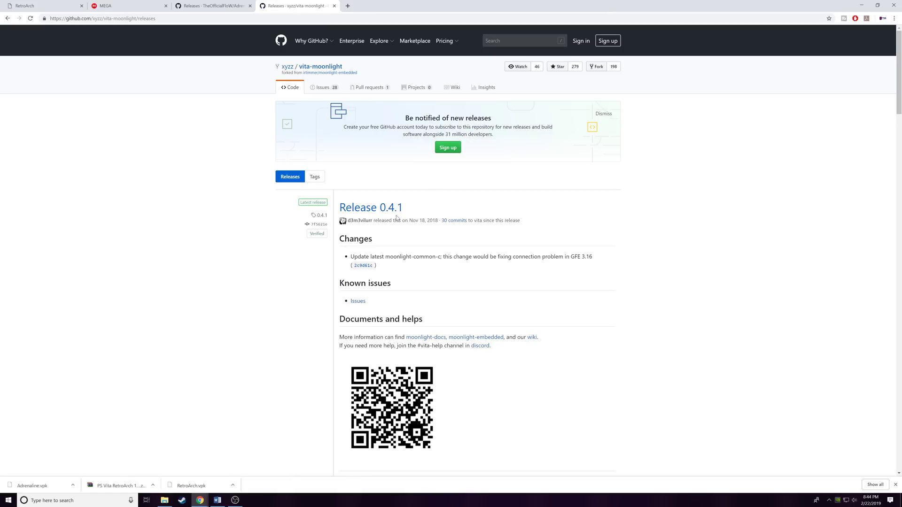
scroll(418, 300, down, 1)
scroll(418, 300, down, 3)
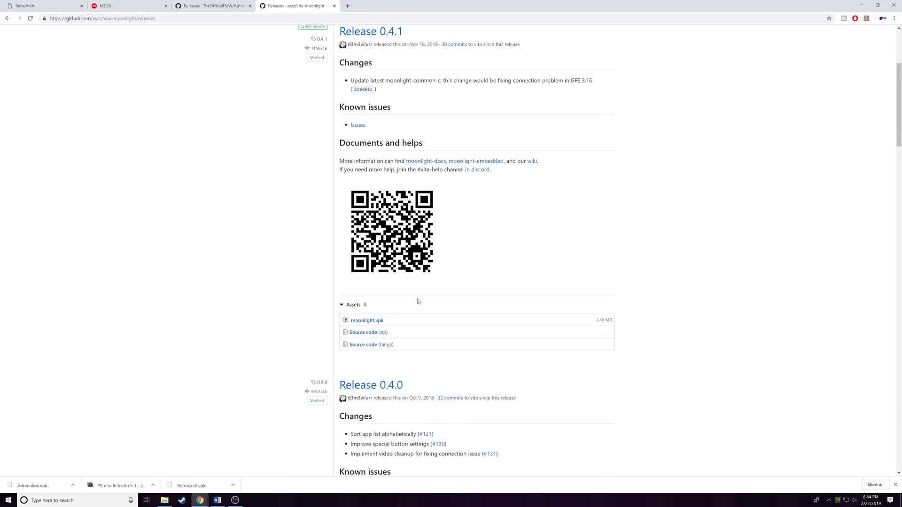
click(368, 321)
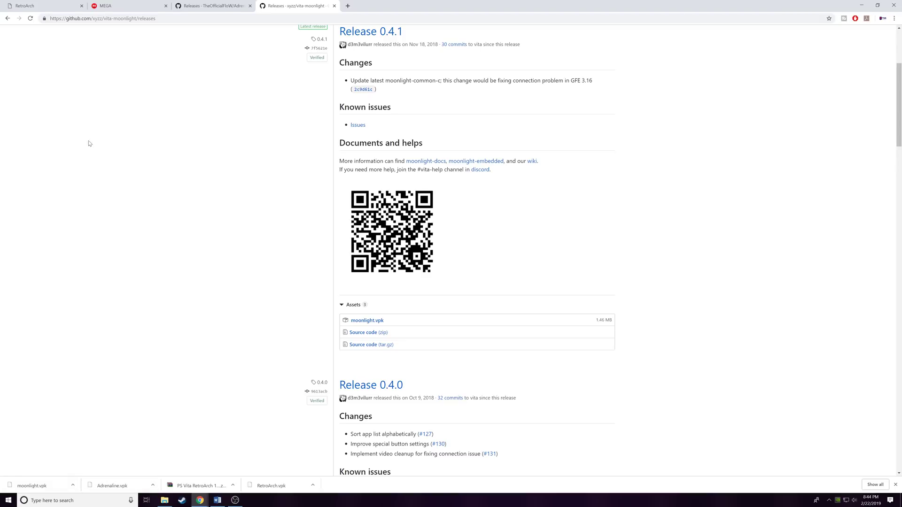
Switch from Chrome to File Explorer and open the PS Vita Homebrew folder in Downloads
click(862, 5)
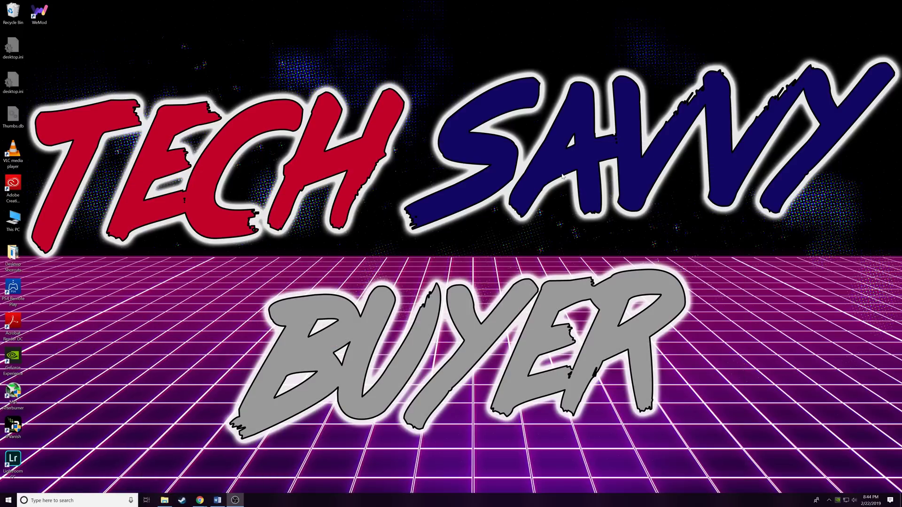
click(165, 500)
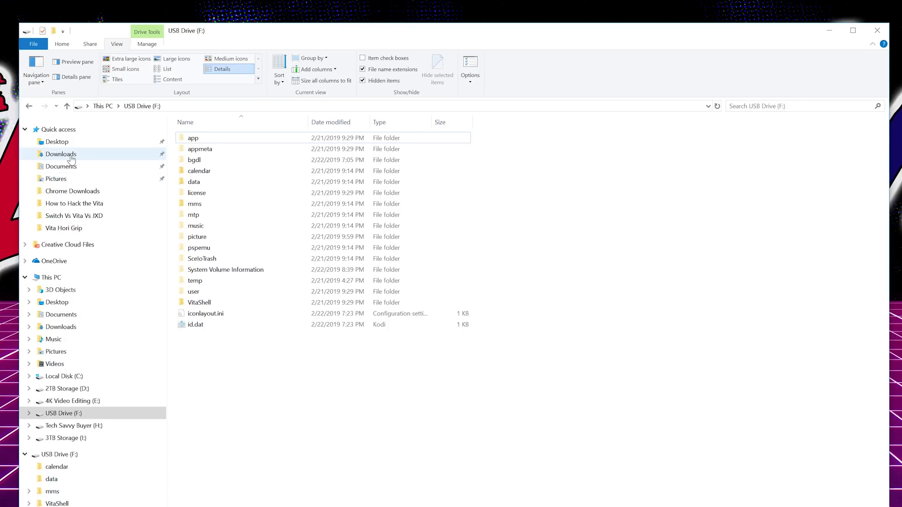
click(70, 154)
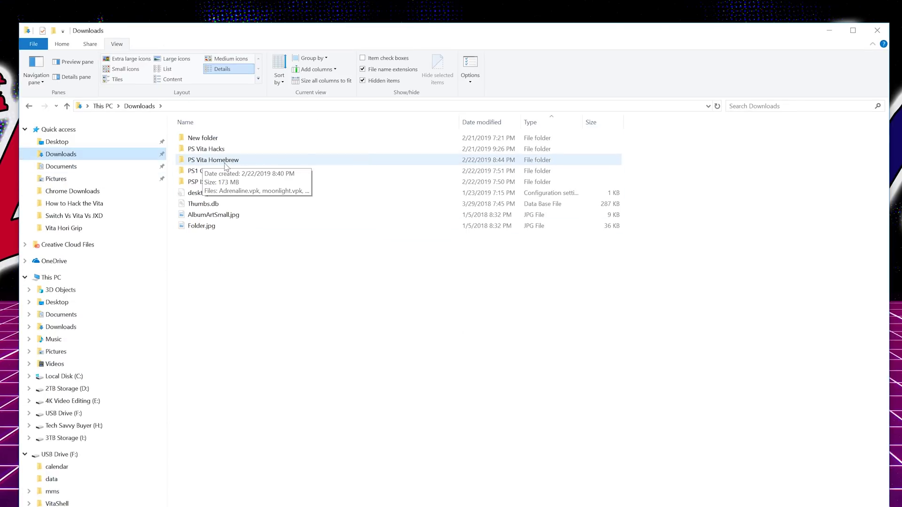
double_click(230, 164)
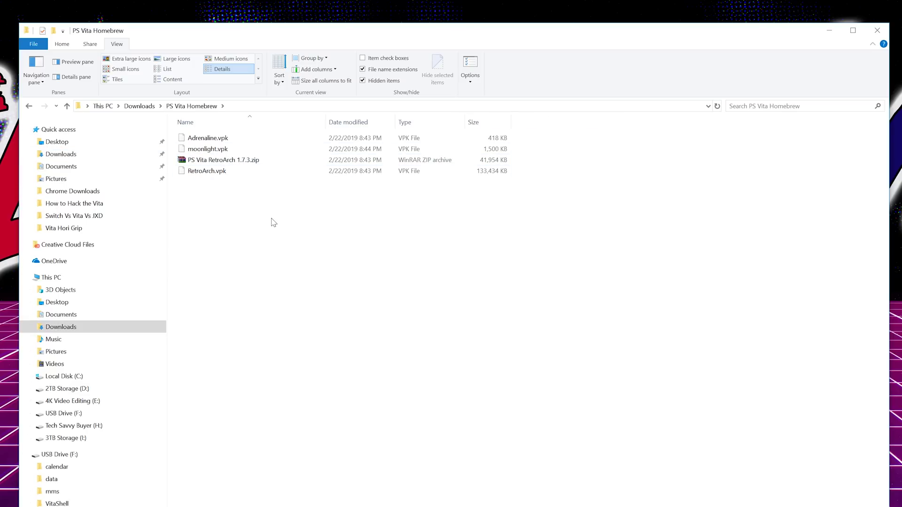
click(262, 171)
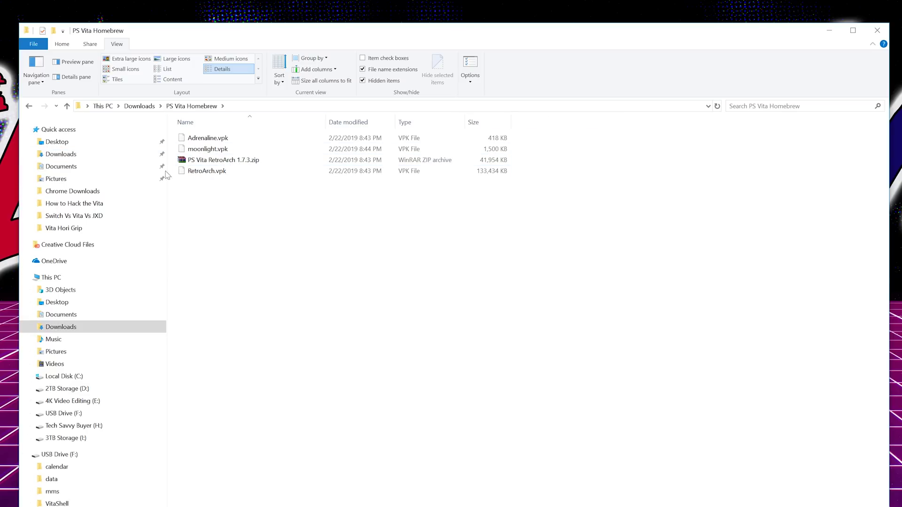
Extract PS Vita RetroArch 1.7.3.zip into the PS Vita Homebrew folder and delete the archive
double_click(242, 165)
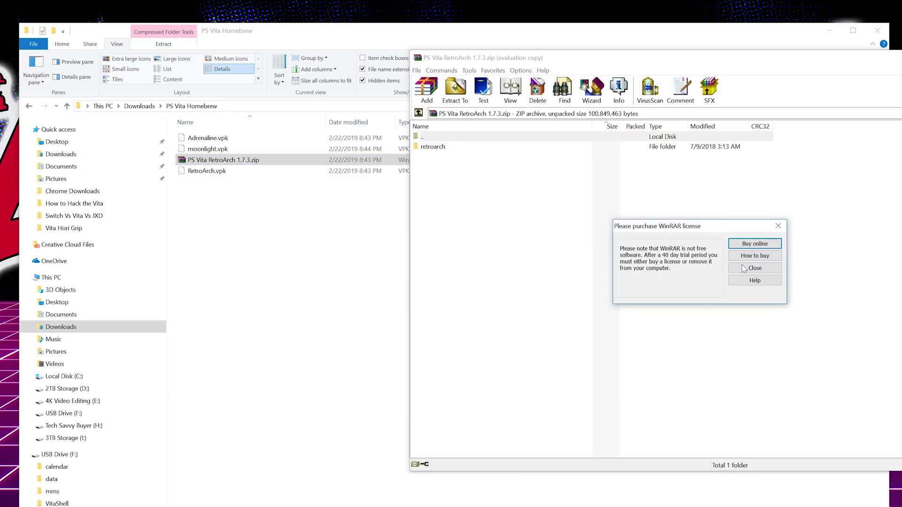
click(740, 267)
key(Escape)
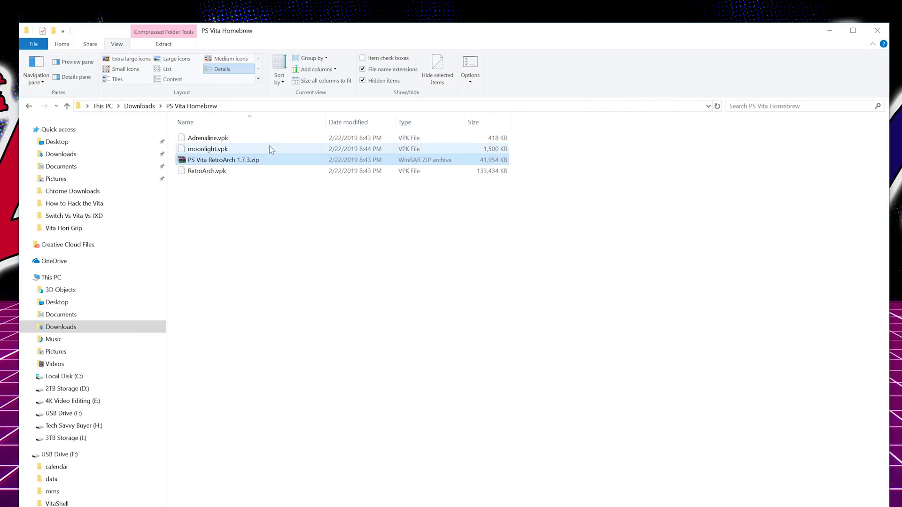
right_click(254, 162)
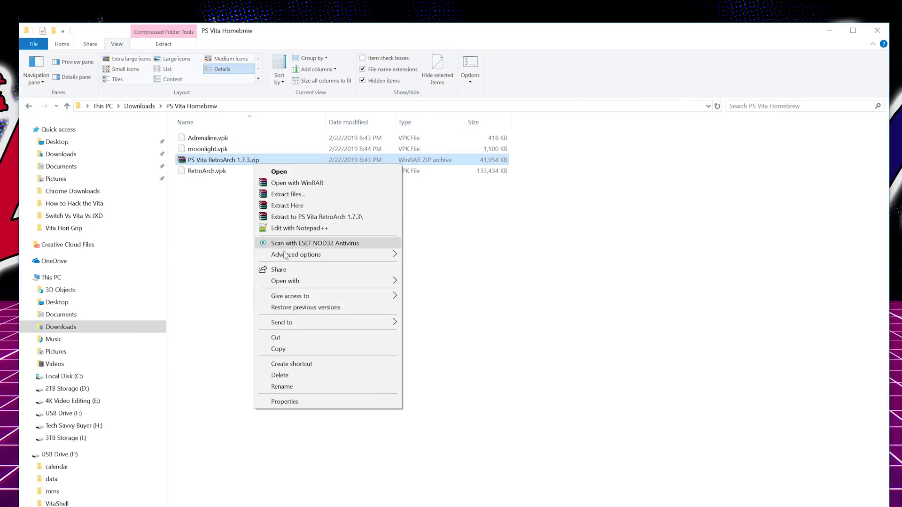
click(298, 209)
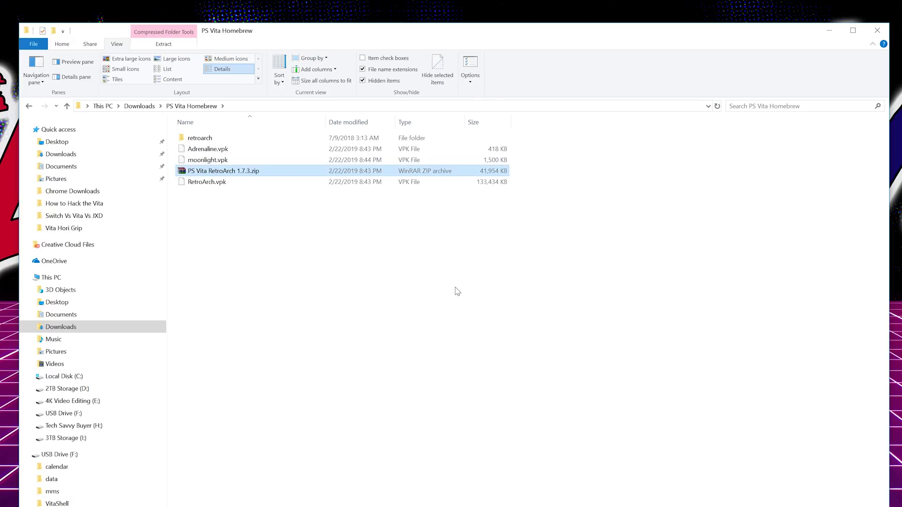
key(Delete)
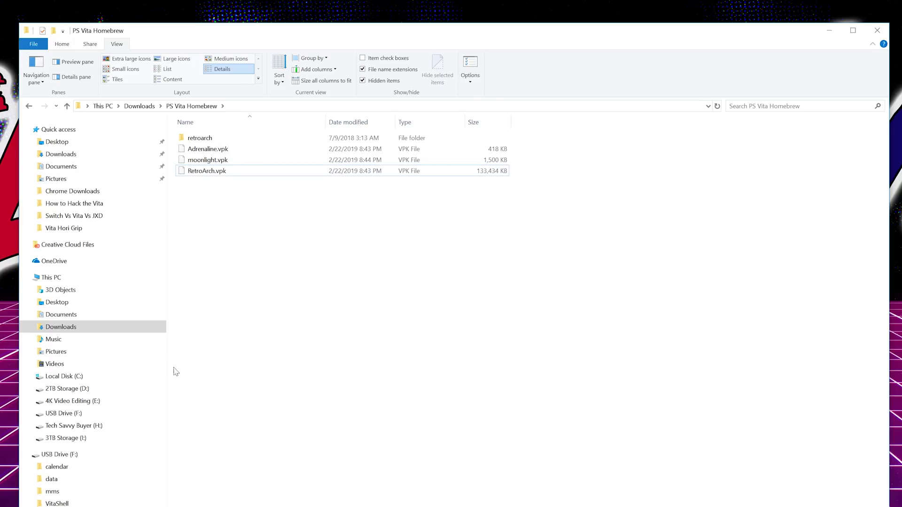
Copy Adrenaline.vpk, moonlight.vpk and RetroArch.vpk to USB Drive (F:), and the extracted retroarch folder into the drive's data folder
click(29, 414)
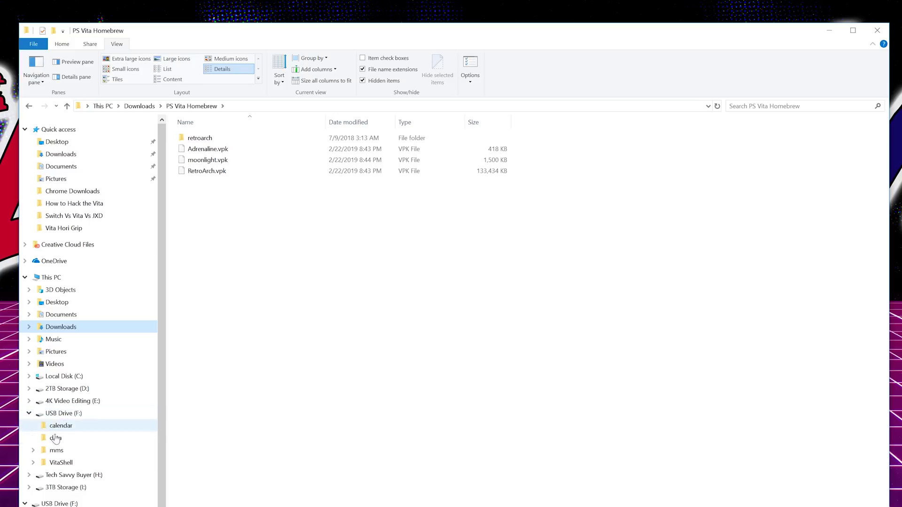
drag(231, 184, 67, 413)
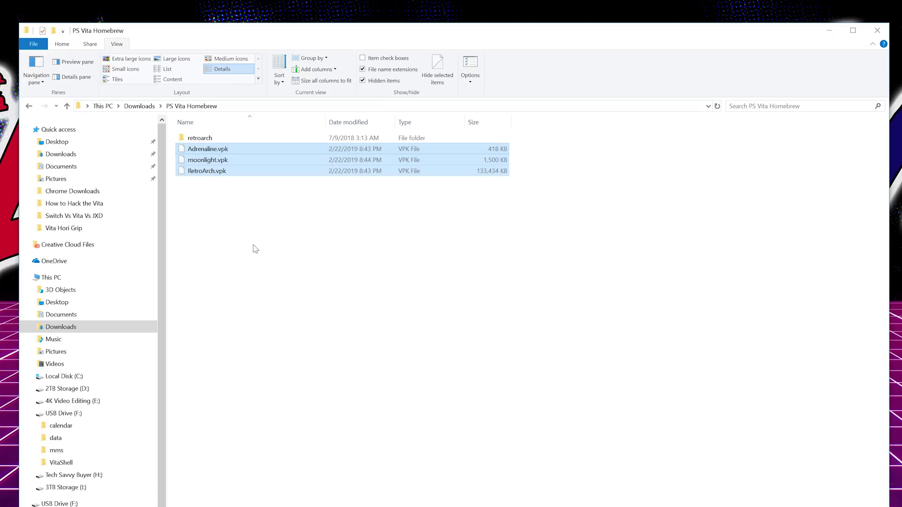
double_click(200, 139)
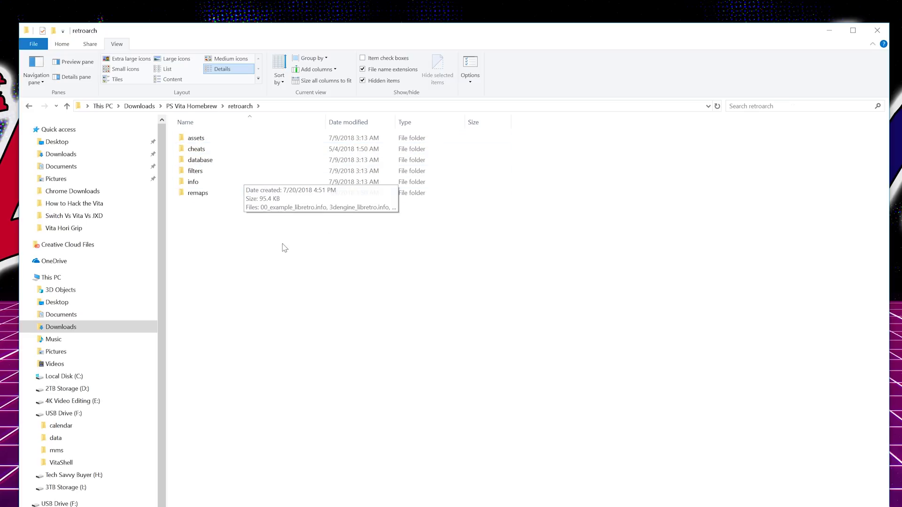
key(alt+Left)
drag(194, 140, 57, 439)
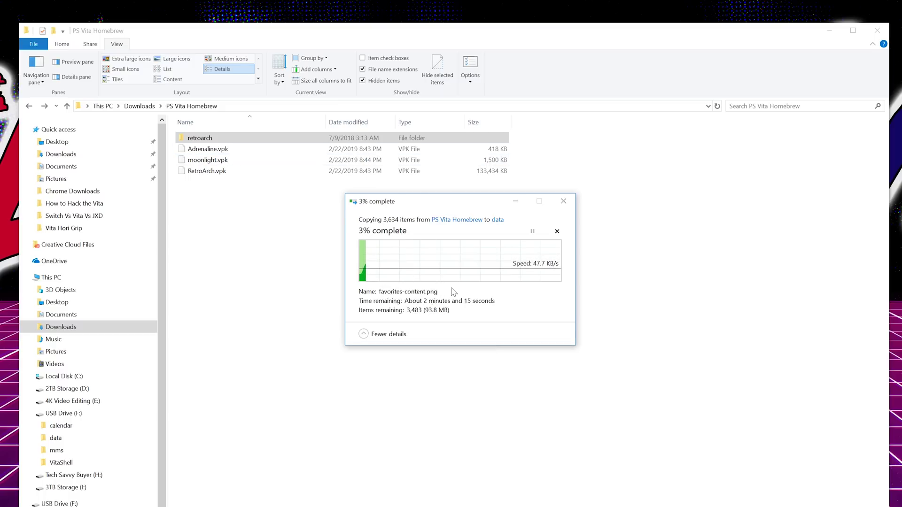
Examine the game files in the PSP ISO and PS1 Games folders of Downloads, including the ULUS10461 subfolder
click(261, 257)
key(alt+Up)
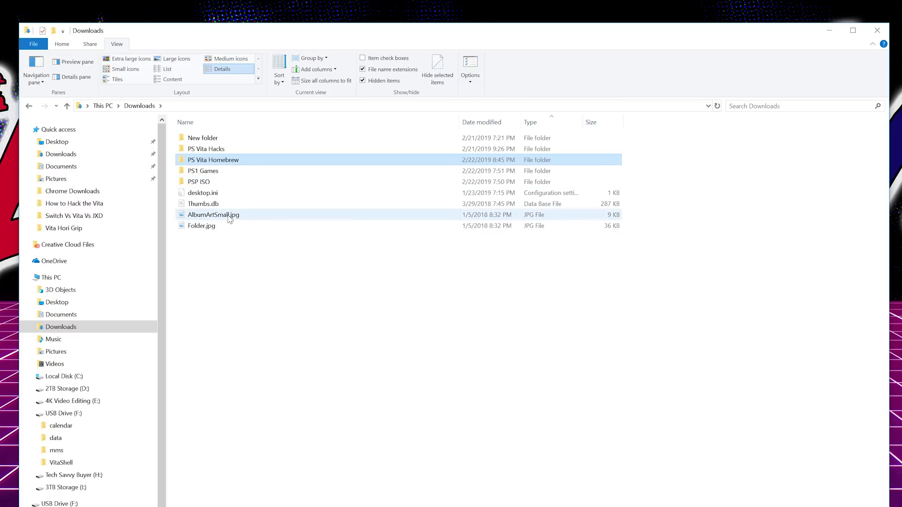
click(258, 286)
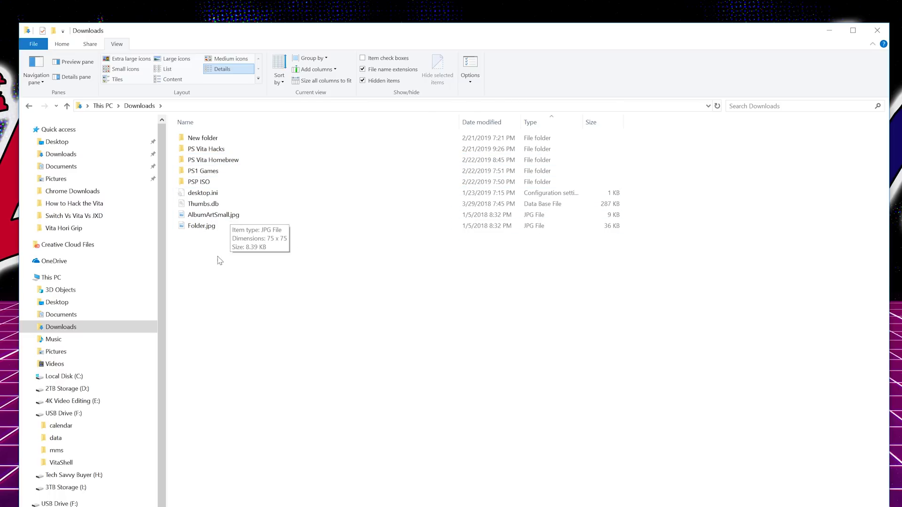
double_click(212, 184)
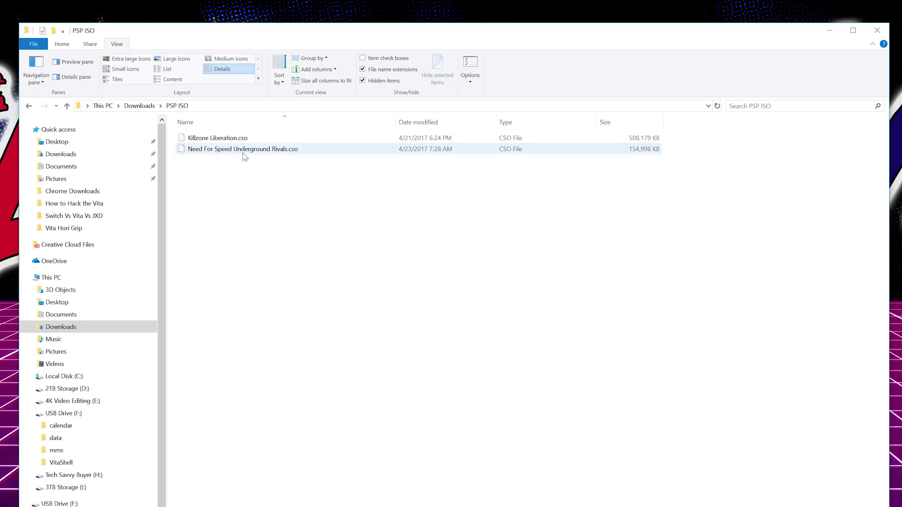
key(alt+Left)
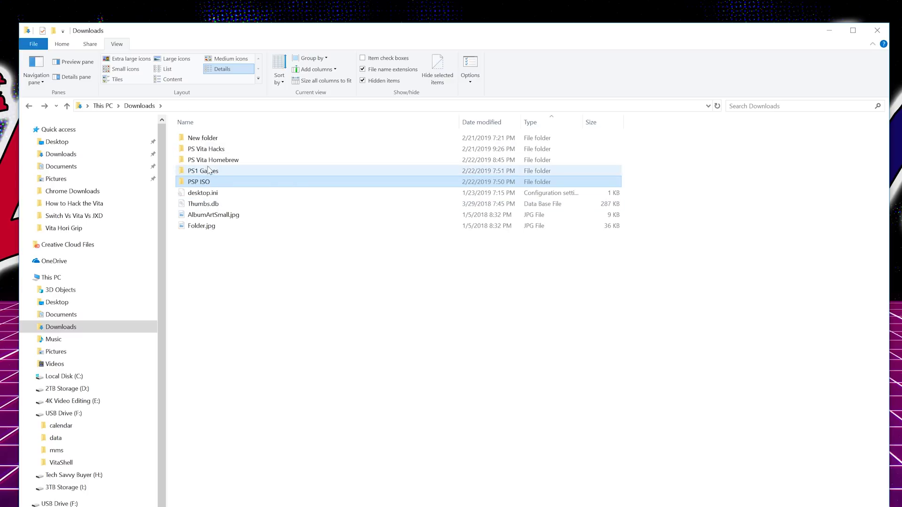
double_click(209, 172)
double_click(207, 141)
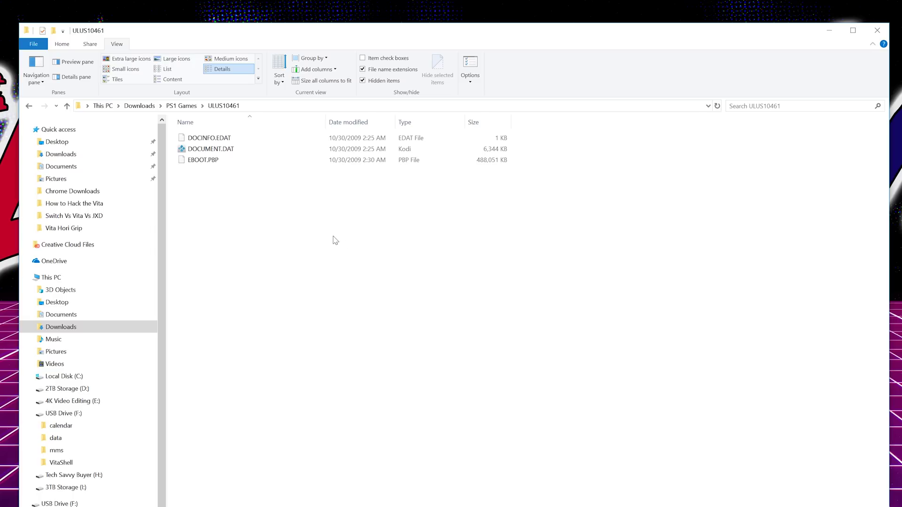
key(BackSpace)
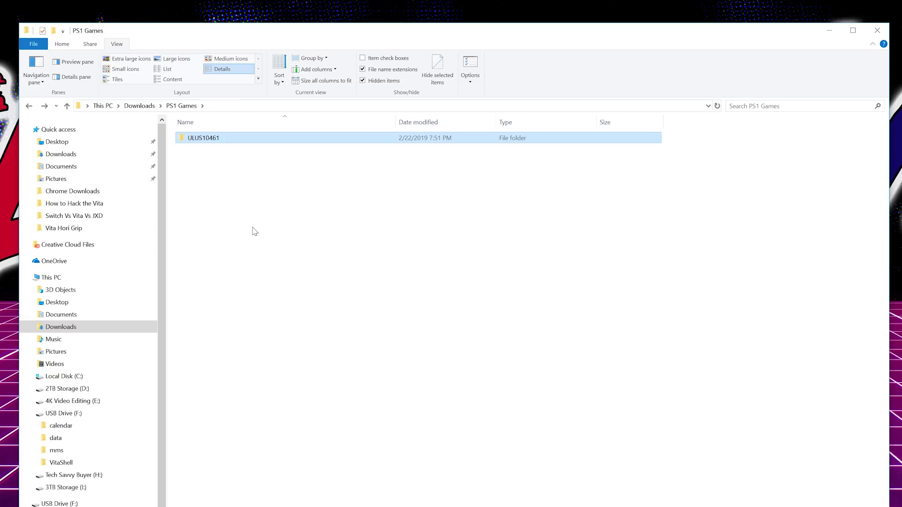
key(BackSpace)
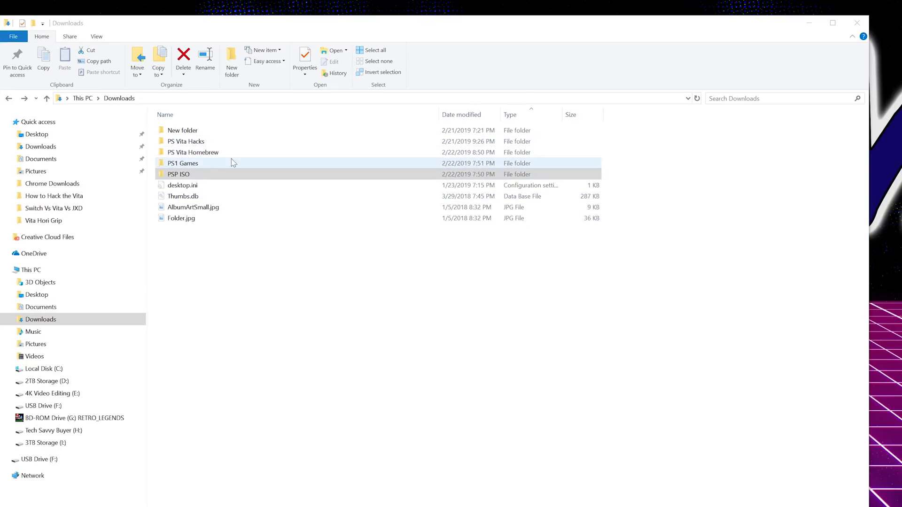
Look inside the RetroArch Roms folder within PS Vita Homebrew
double_click(231, 151)
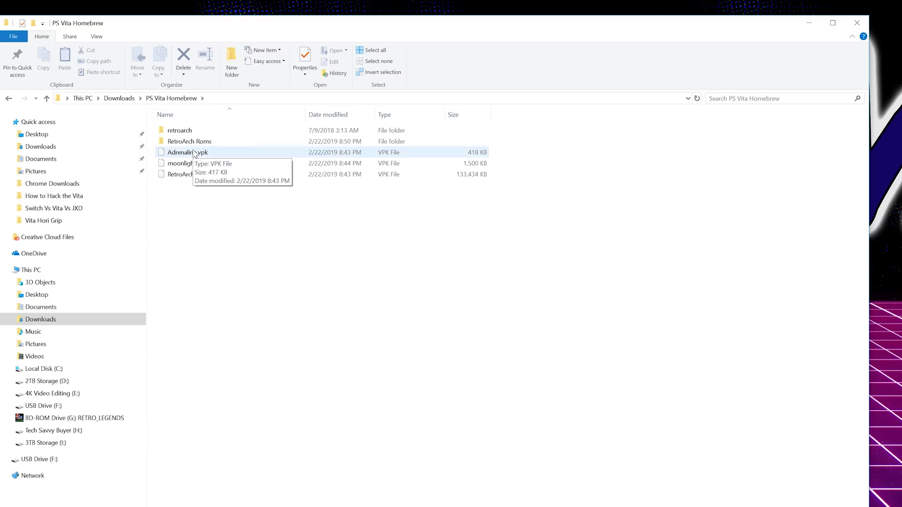
double_click(187, 141)
right_click(216, 185)
click(414, 225)
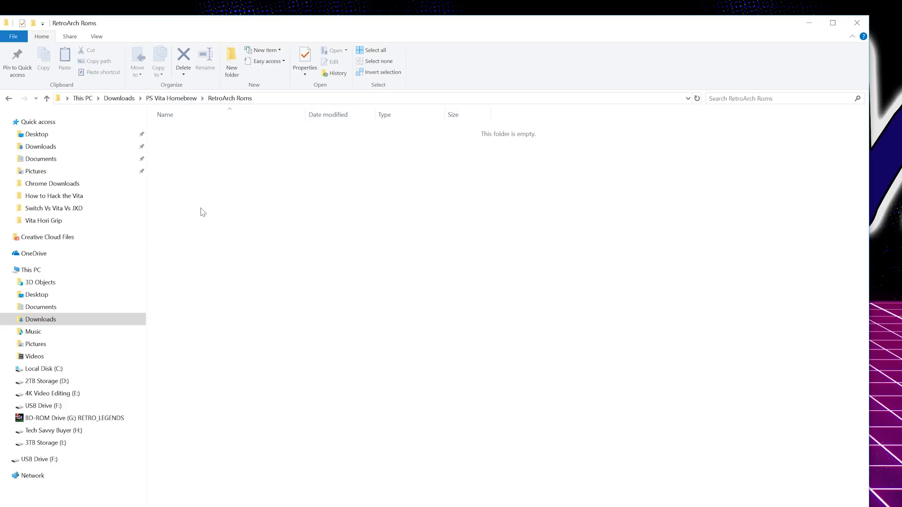
Open the SNES rom folder on BD-ROM Drive (G:) RETRO_LEGENDS and fit the Name column to its contents
click(66, 418)
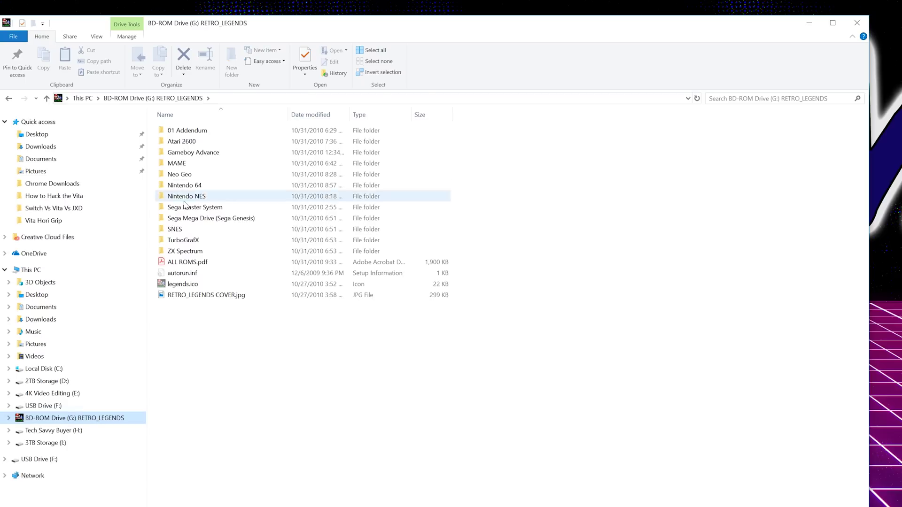
double_click(198, 230)
double_click(191, 141)
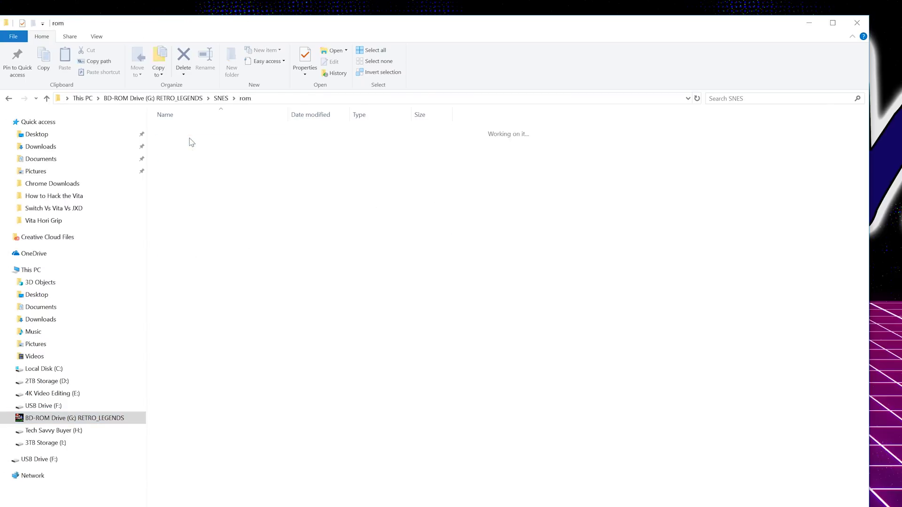
double_click(287, 114)
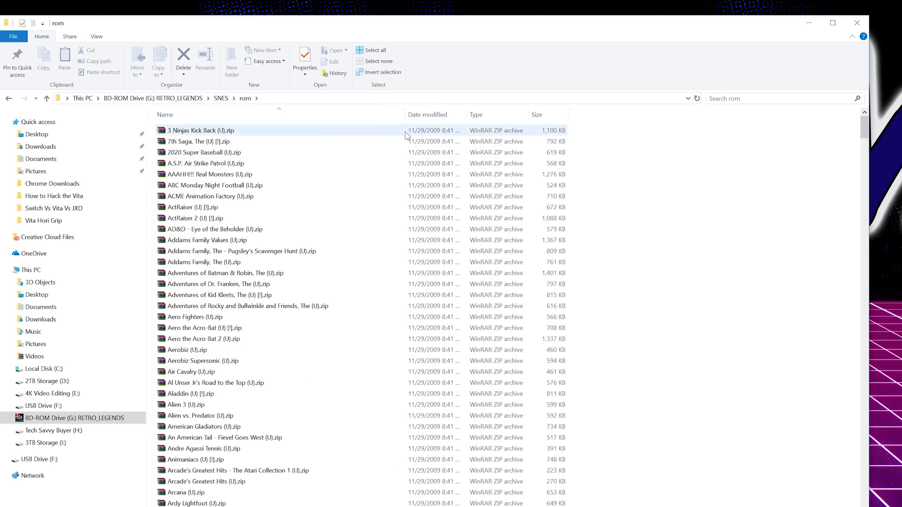
Extract Earthworm Jim 2 (U) [!].smc from its zip archive into the RetroArch Roms folder under Downloads\PS Vita Homebrew
mouse_move(866, 131)
mouse_down()
mouse_move(874, 413)
mouse_move(867, 132)
mouse_up()
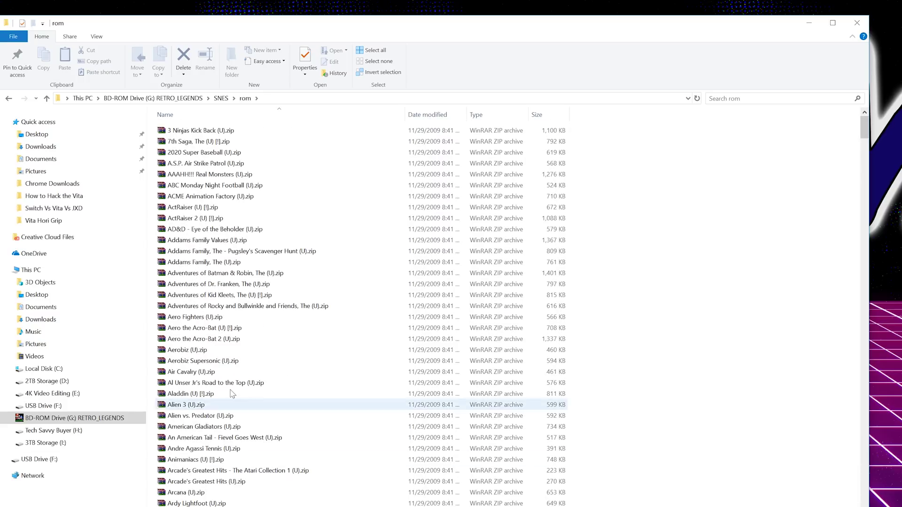
click(458, 239)
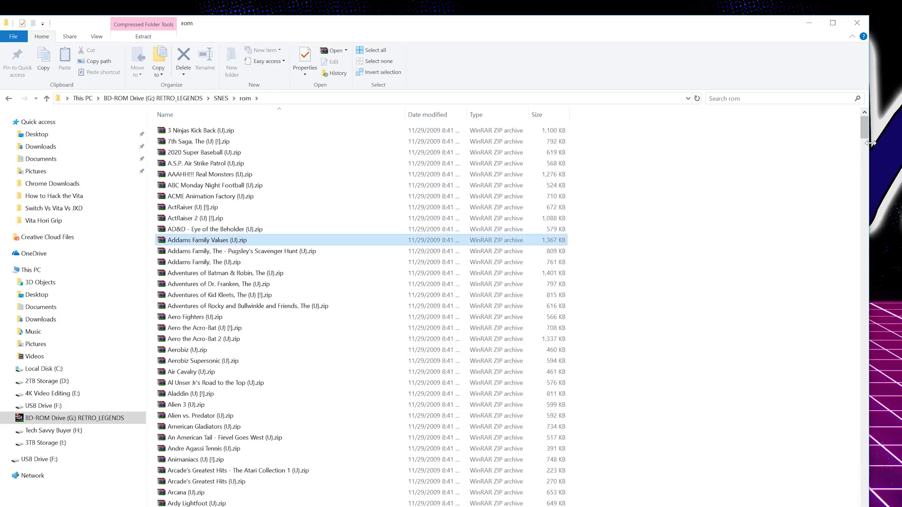
drag(867, 135, 852, 220)
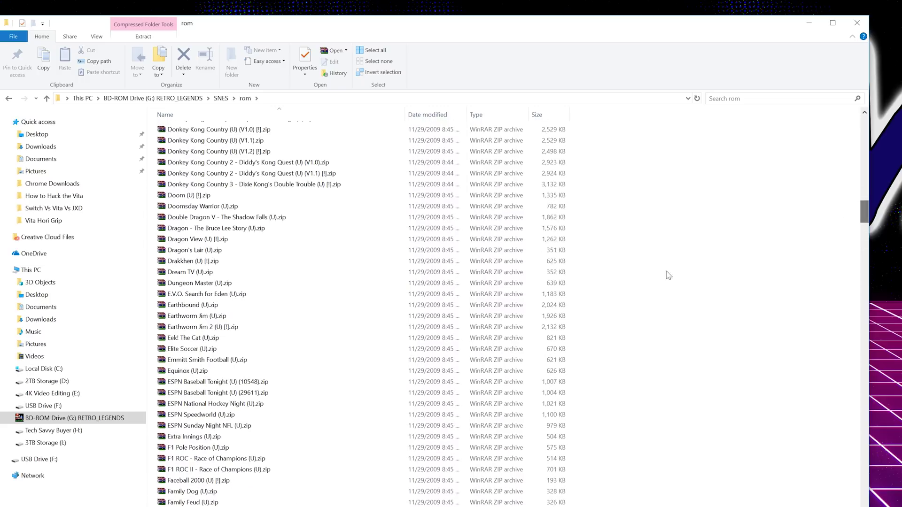
double_click(203, 328)
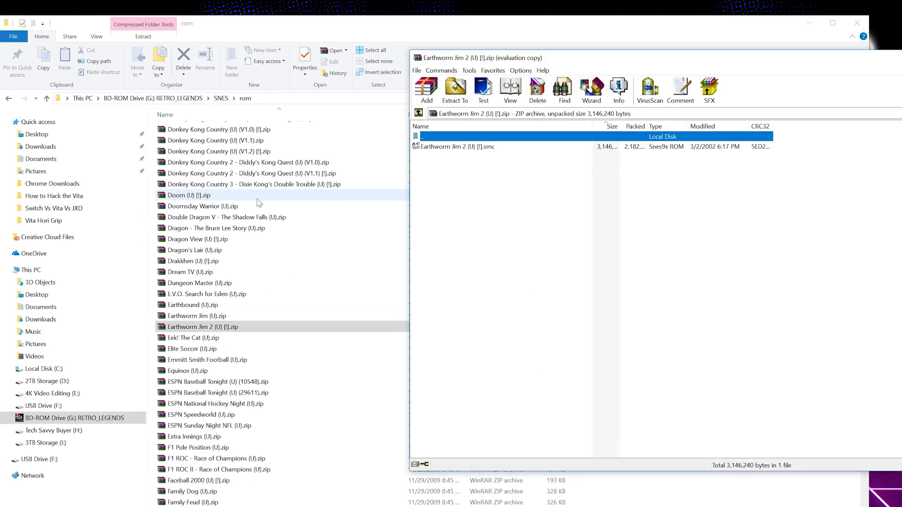
click(767, 272)
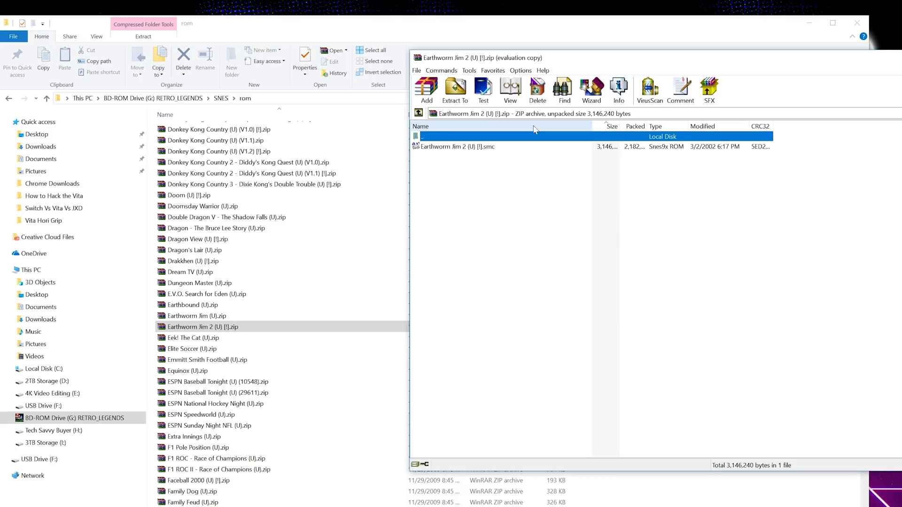
click(458, 146)
click(454, 92)
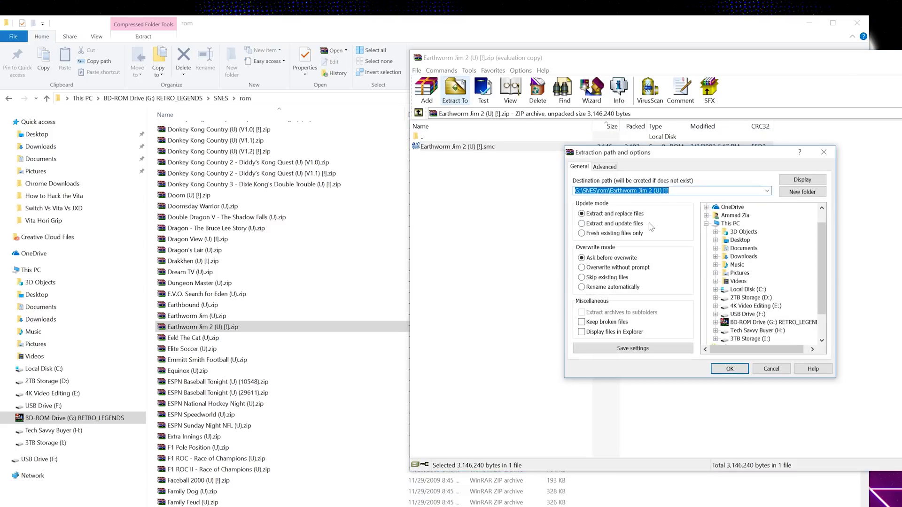
click(743, 256)
click(715, 257)
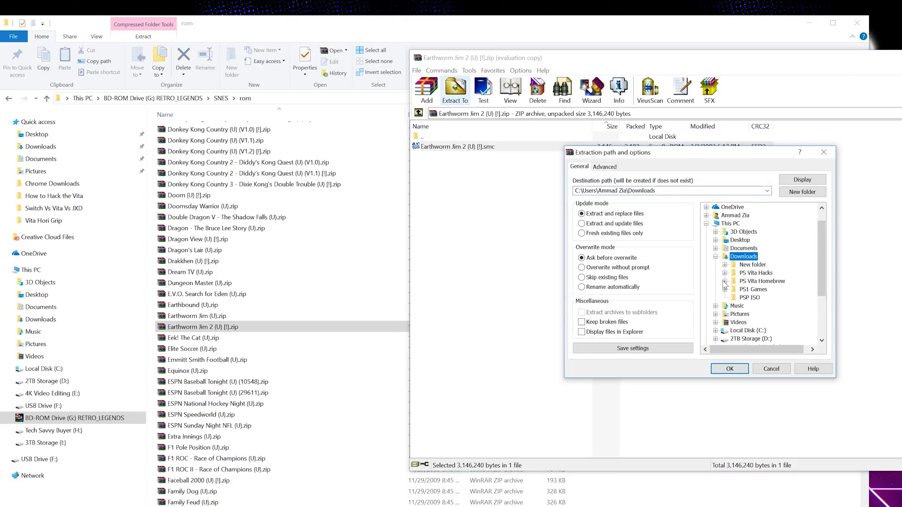
click(725, 281)
click(768, 298)
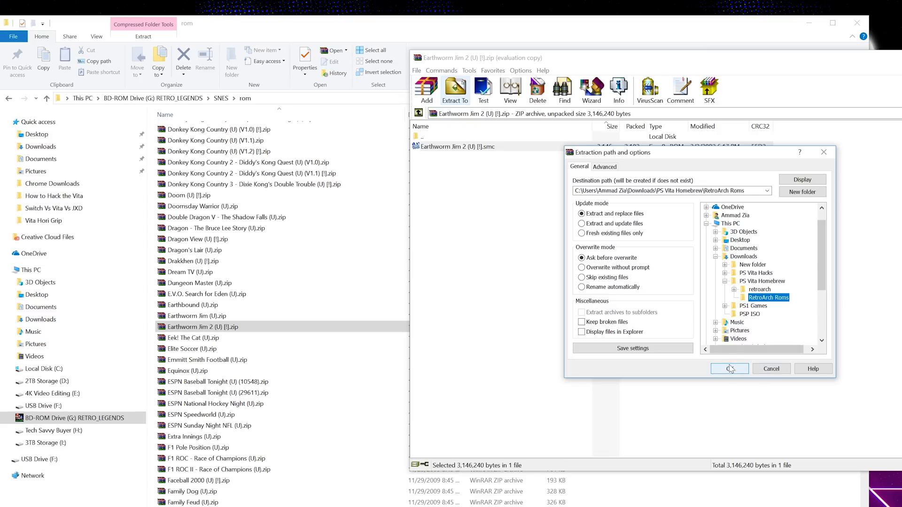
click(729, 369)
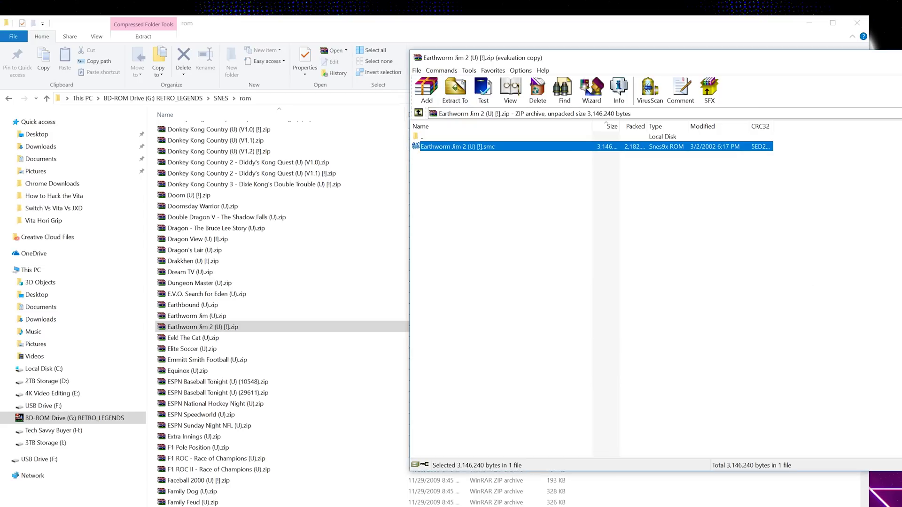
Extract Doom (U) [!].smc from its zip archive into the RetroArch Roms folder under Downloads\PS Vita Homebrew
key(Escape)
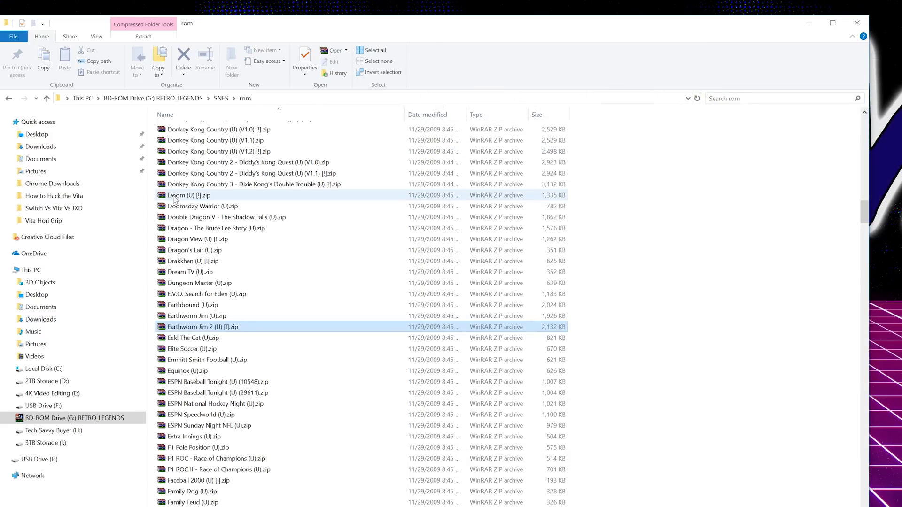
double_click(170, 197)
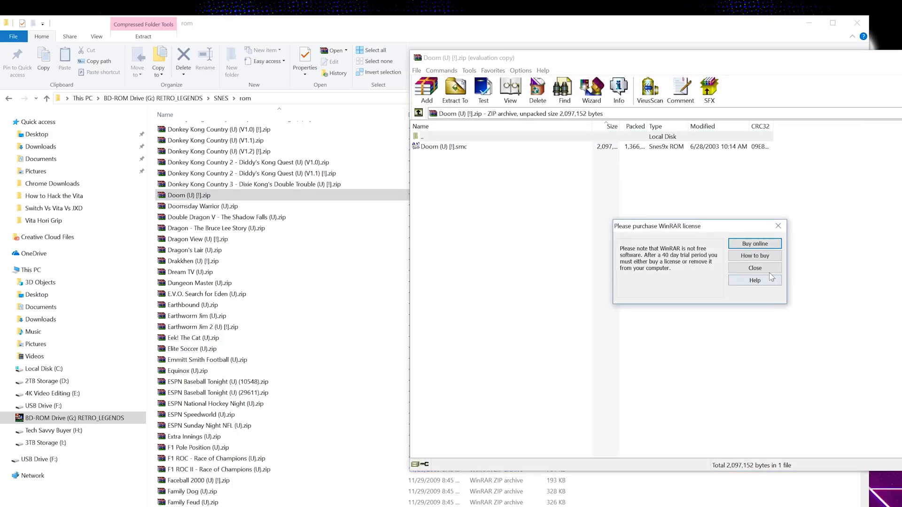
click(754, 262)
click(424, 148)
click(455, 90)
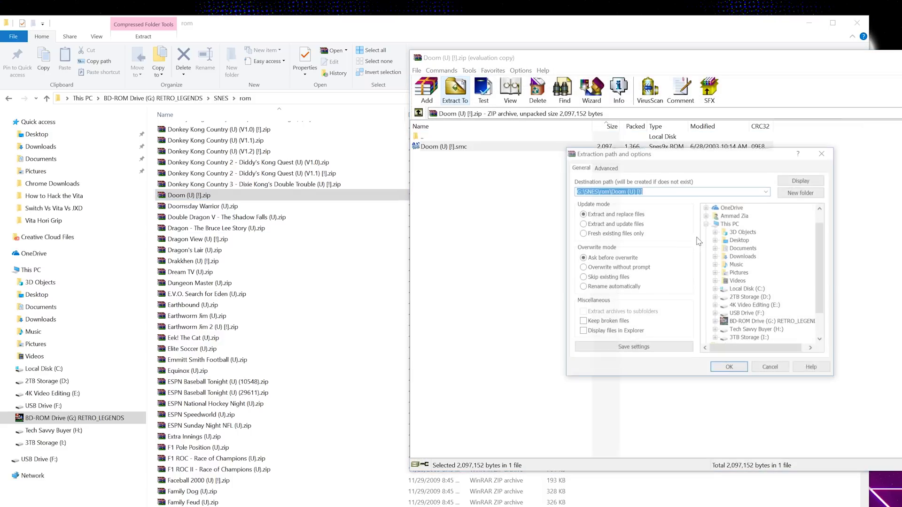
click(716, 257)
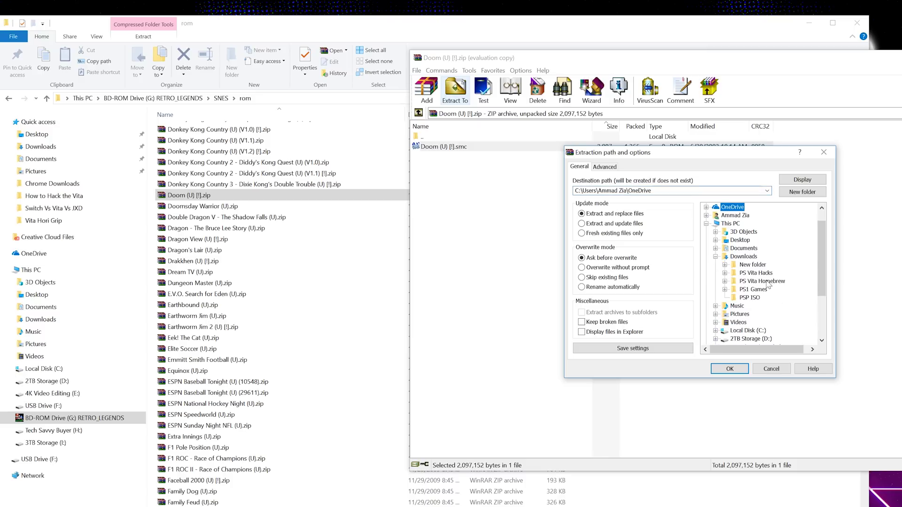
click(725, 282)
click(763, 298)
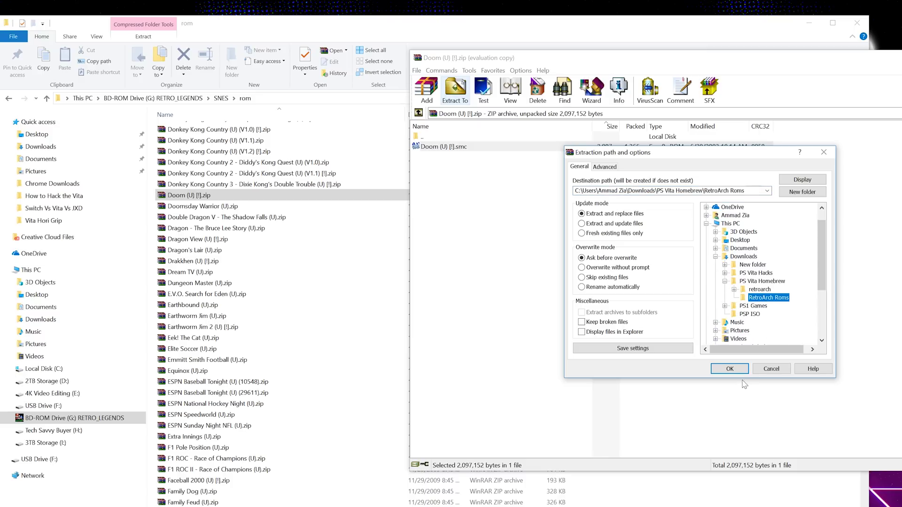
click(730, 369)
right_click(708, 95)
click(874, 61)
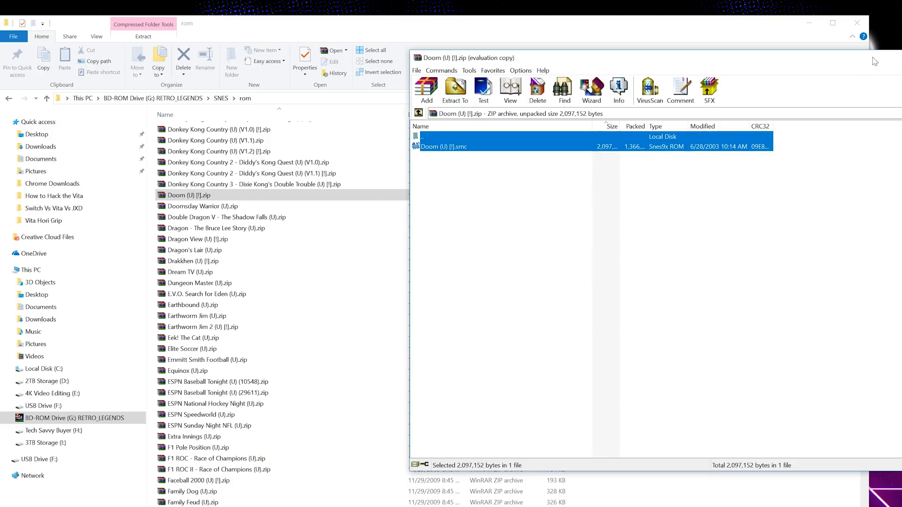
key(Escape)
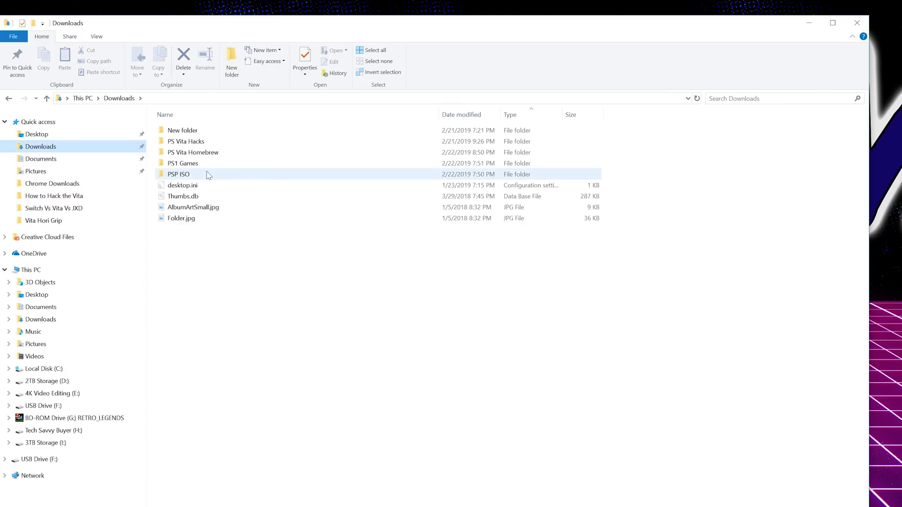
Copy the RetroArch Roms folder from Downloads\PS Vita Homebrew to the root of USB Drive (F:)
click(201, 153)
double_click(201, 153)
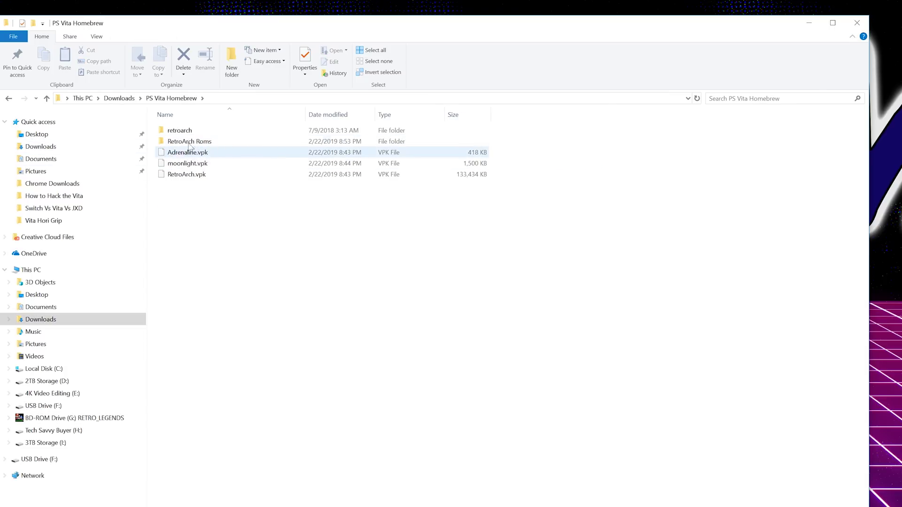
drag(199, 143, 37, 407)
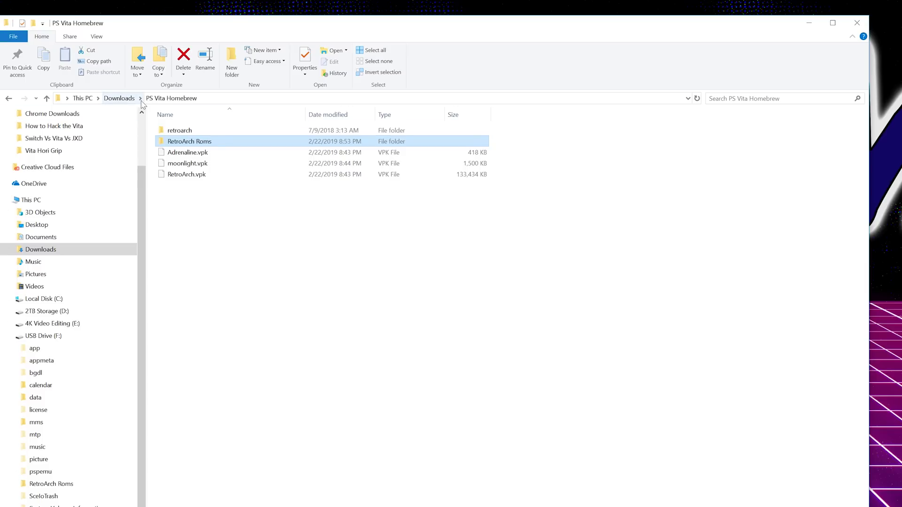
Copy Killzone Liberation.cso and Need For Speed Underground Rivals.cso from Downloads\PSP ISO into the pspemu\ISO folder on USB Drive (F:)
click(119, 98)
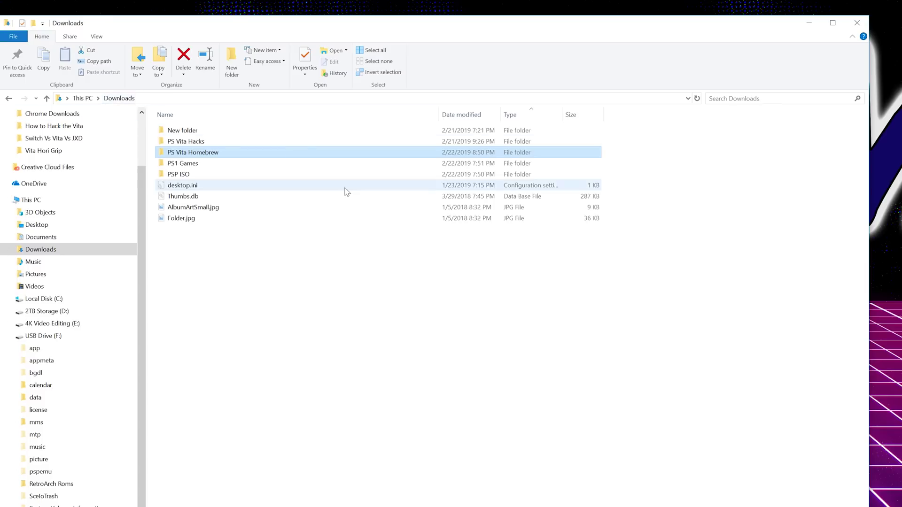
double_click(192, 175)
drag(260, 186, 195, 131)
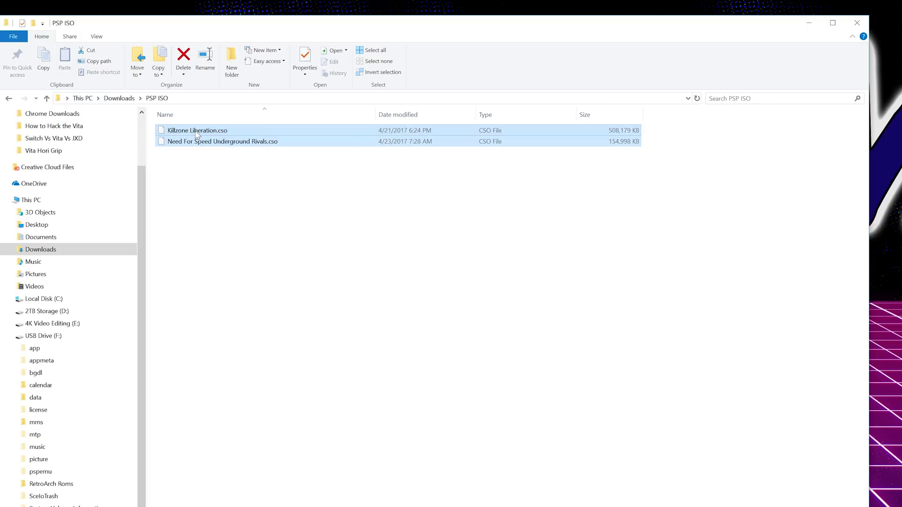
right_click(194, 131)
click(218, 282)
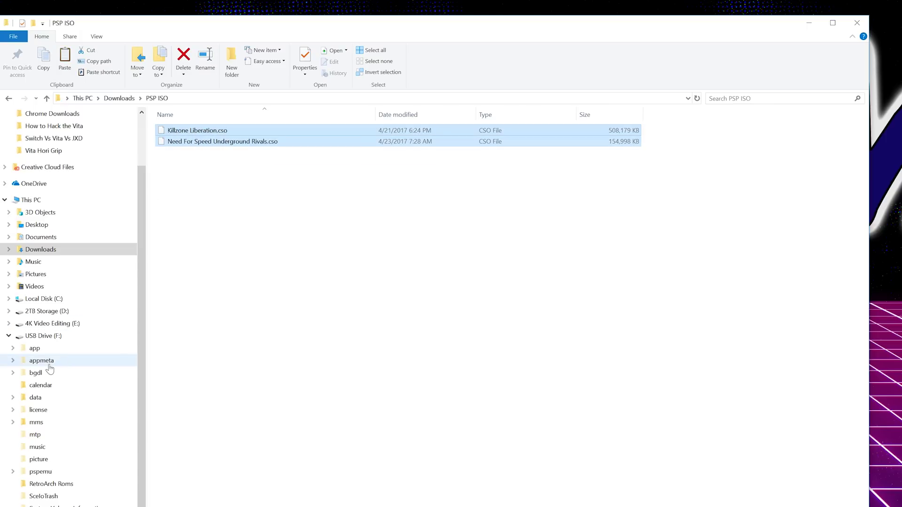
click(41, 336)
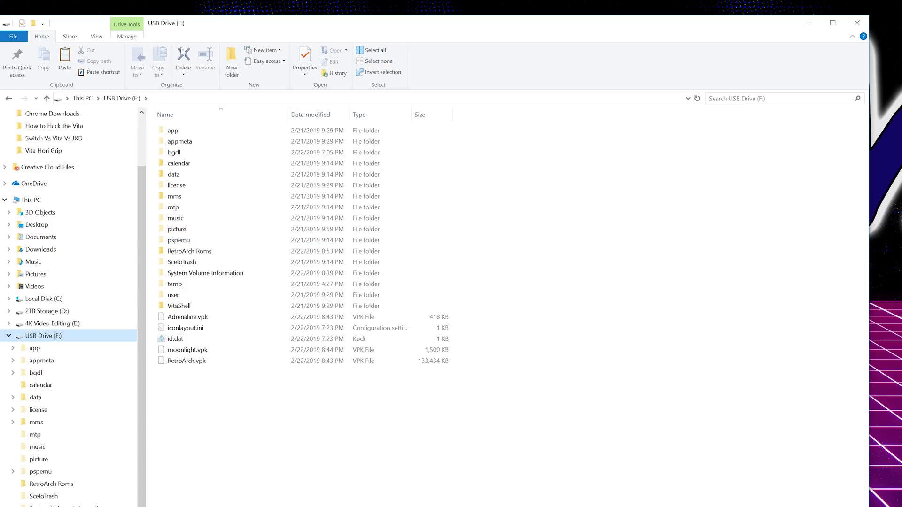
click(96, 38)
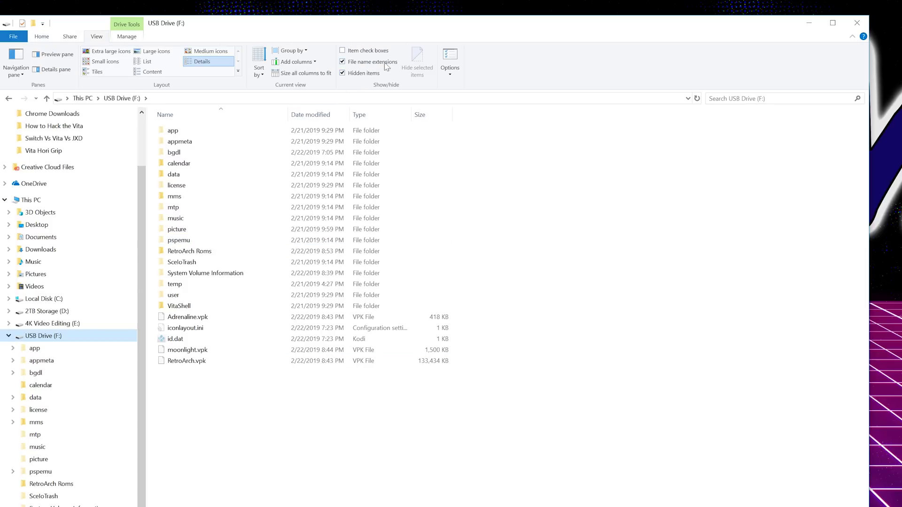
double_click(186, 240)
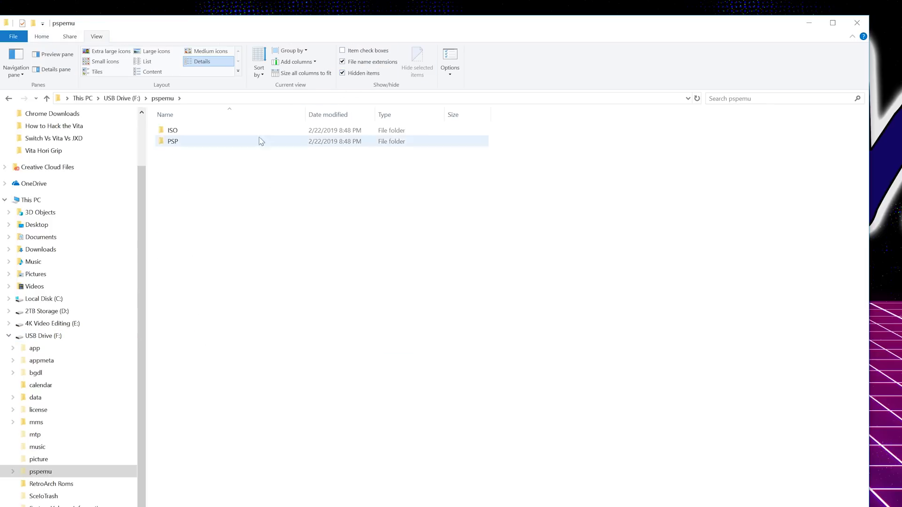
double_click(180, 134)
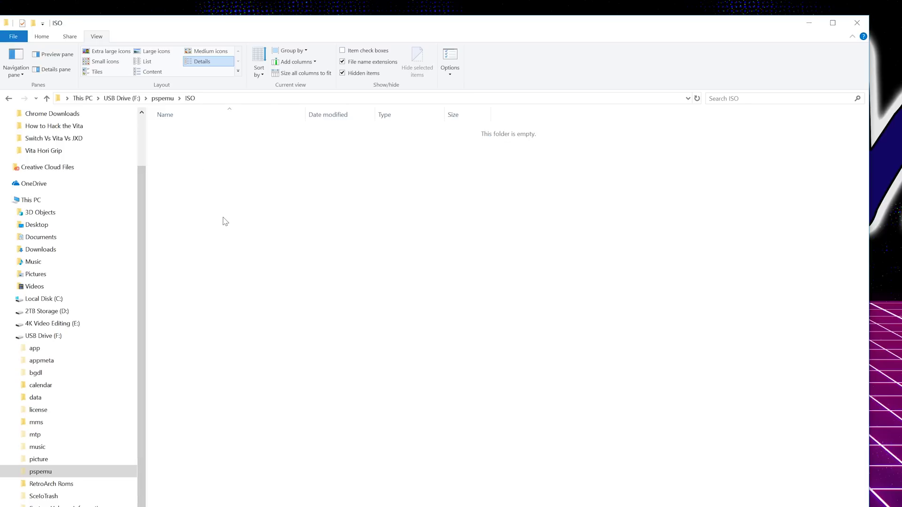
key(ctrl+v)
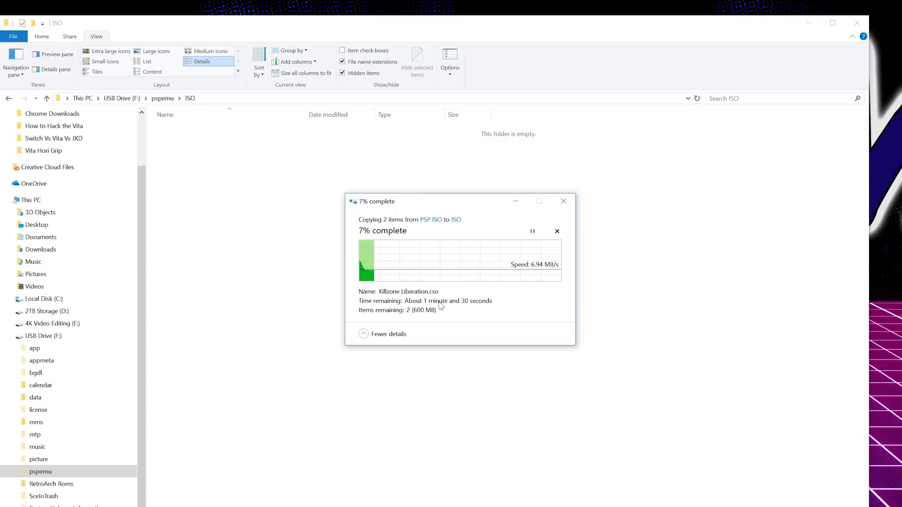
Look inside the pspemu\PSP\GAME folder on USB Drive (F:)
click(173, 99)
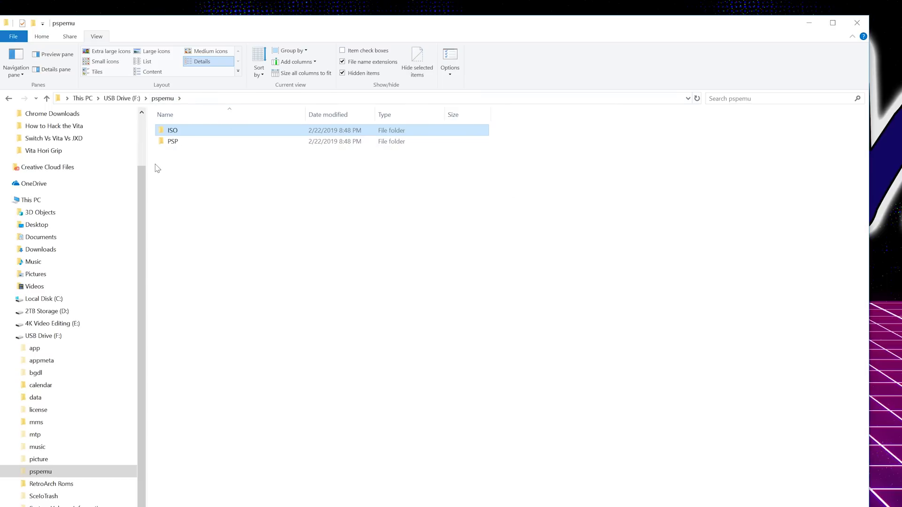
double_click(184, 143)
double_click(176, 130)
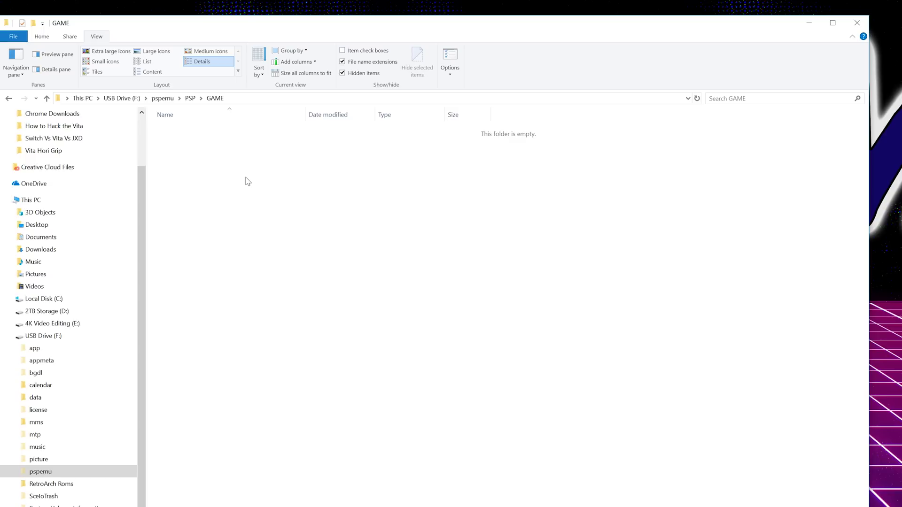
Copy the ULUS10461 folder from Downloads\PS1 Games into the pspemu\PSP\GAME folder on USB Drive (F:)
scroll(65, 174, up, 2)
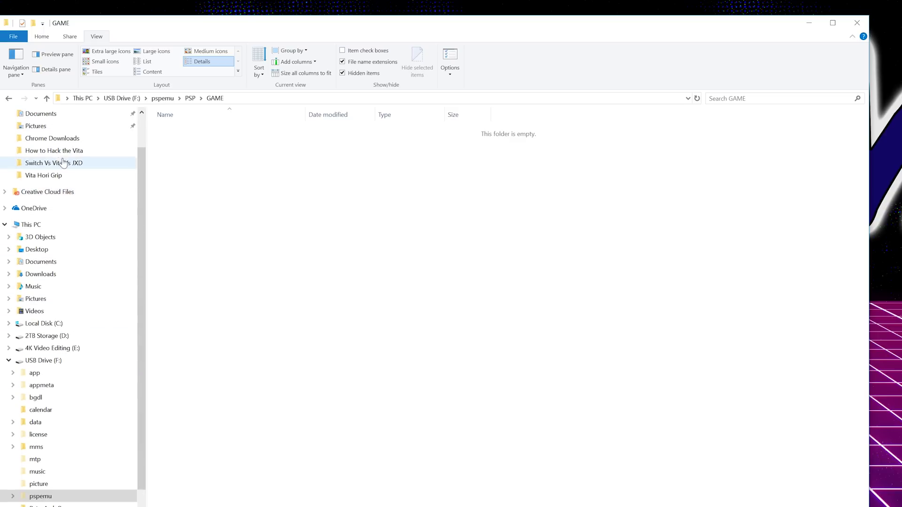
scroll(55, 138, up, 1)
click(49, 147)
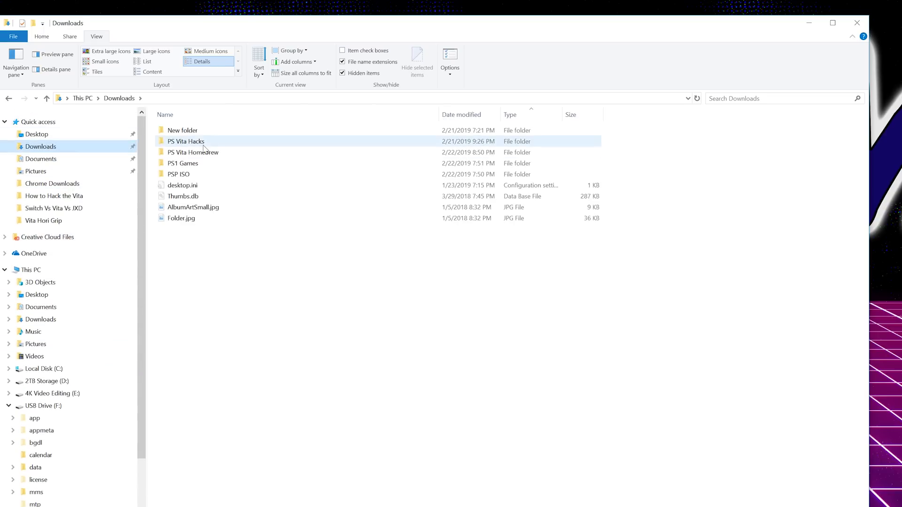
double_click(196, 154)
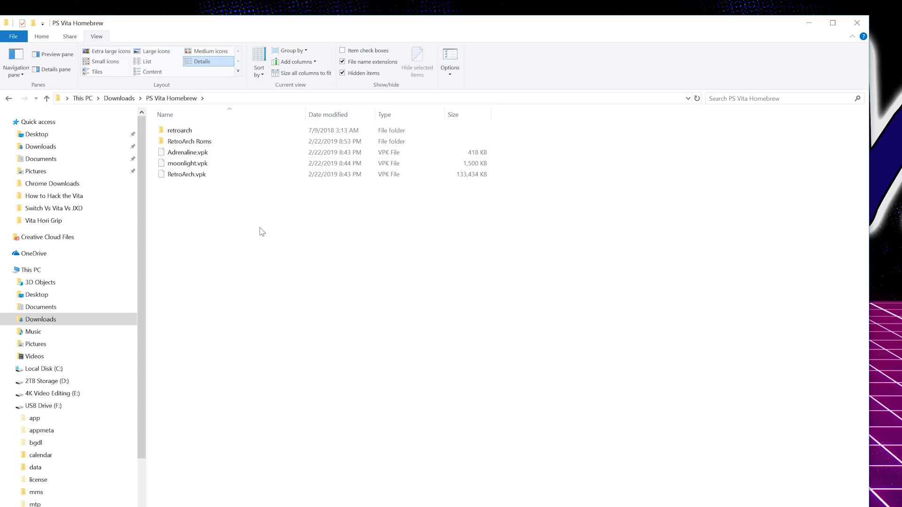
key(BackSpace)
double_click(184, 164)
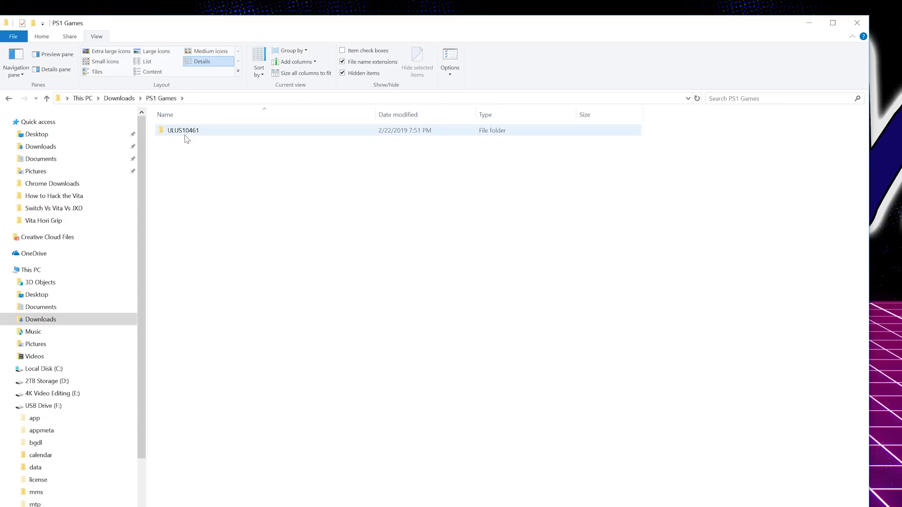
right_click(187, 133)
click(236, 350)
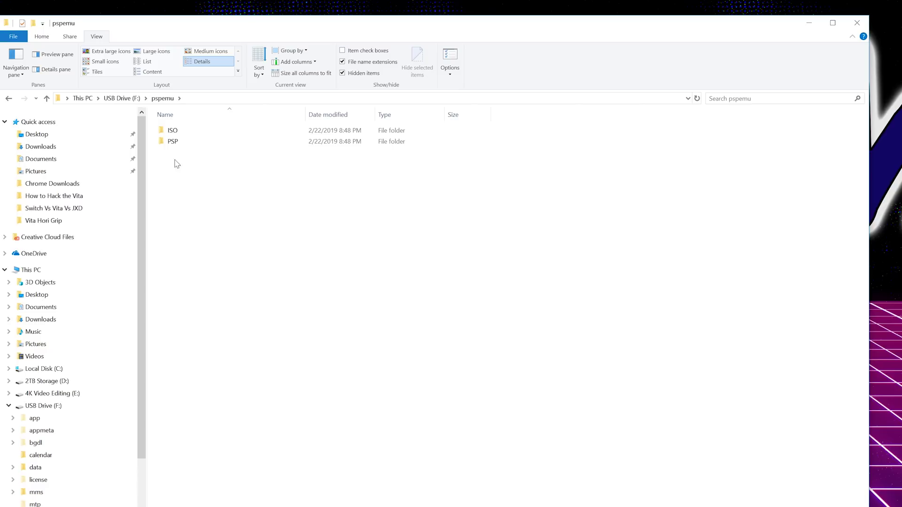
double_click(178, 142)
double_click(208, 132)
right_click(225, 168)
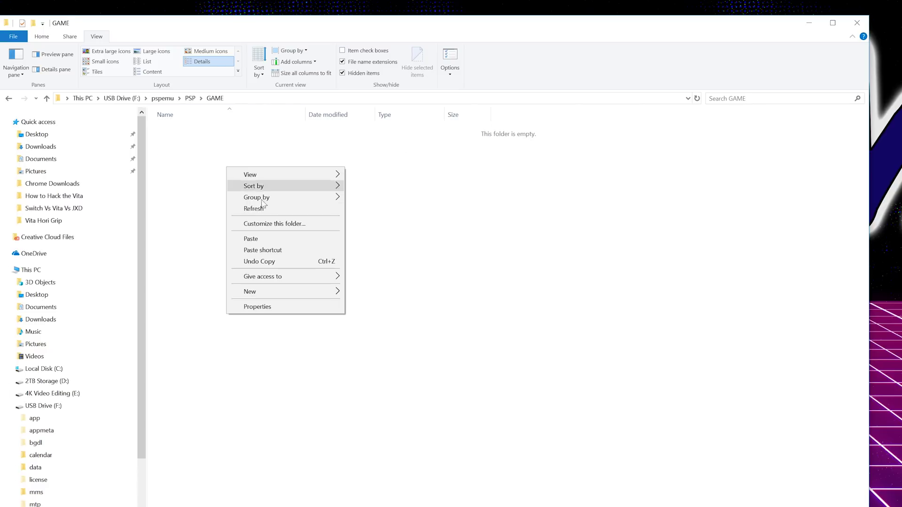
click(245, 239)
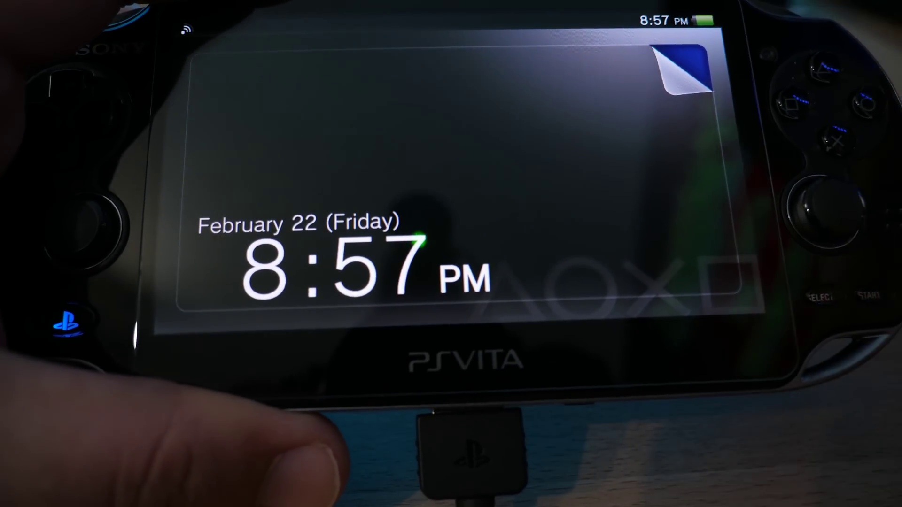
drag(683, 70, 470, 212)
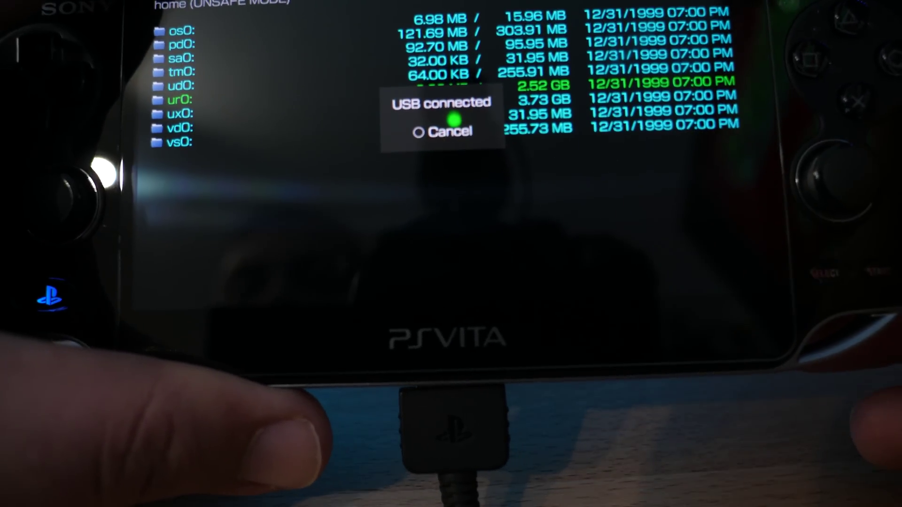
key(Escape)
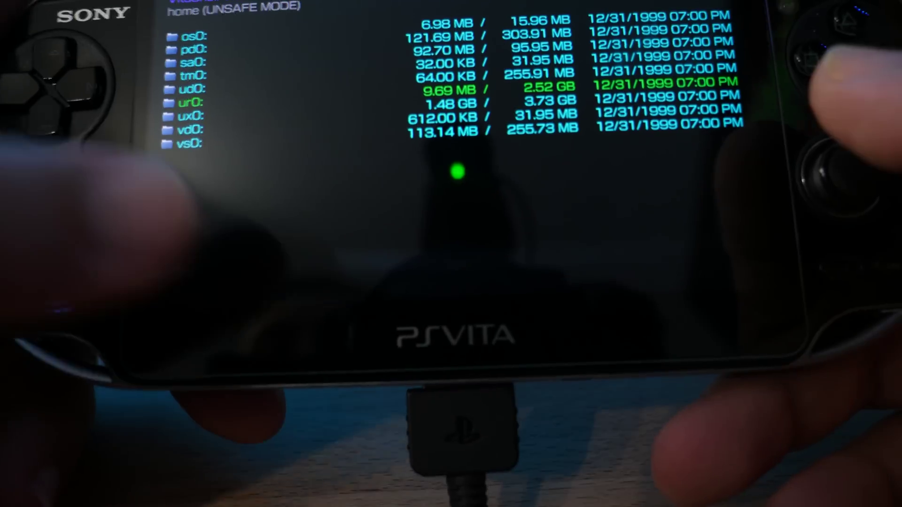
key(Down)
key(Down)
key(Up)
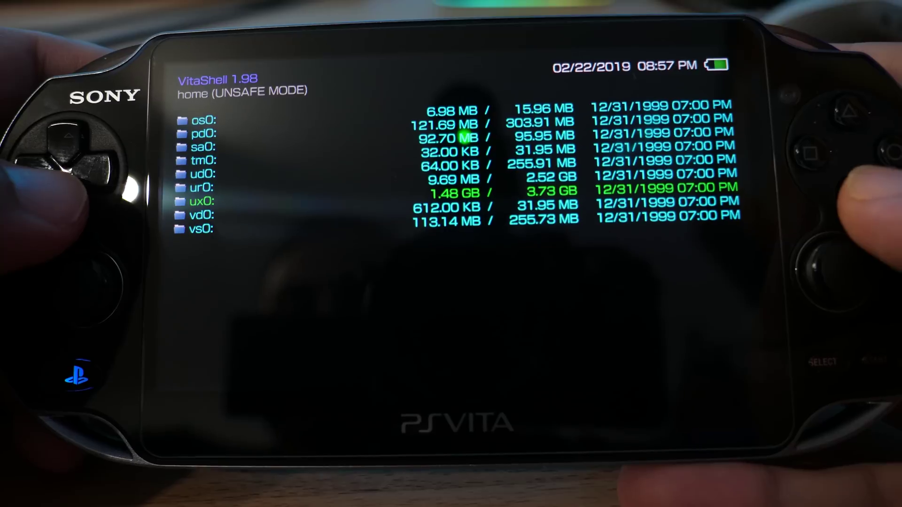
key(Return)
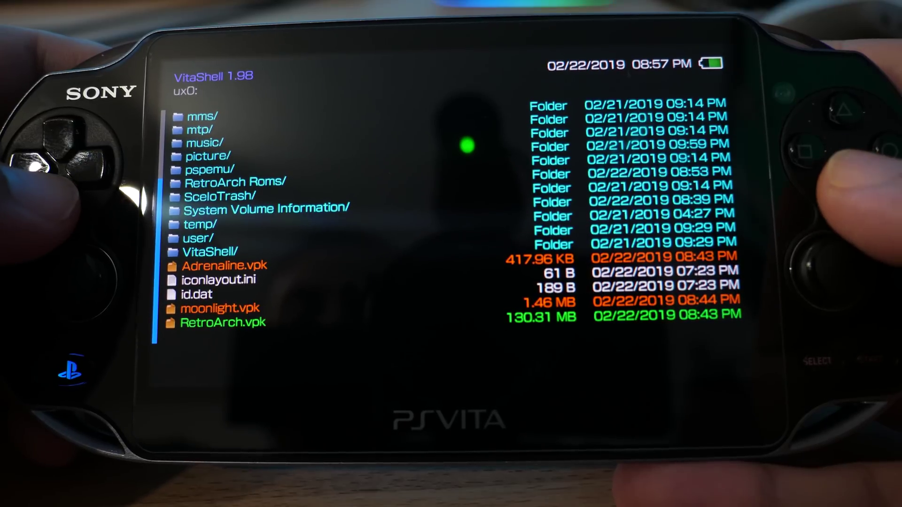
key(Return)
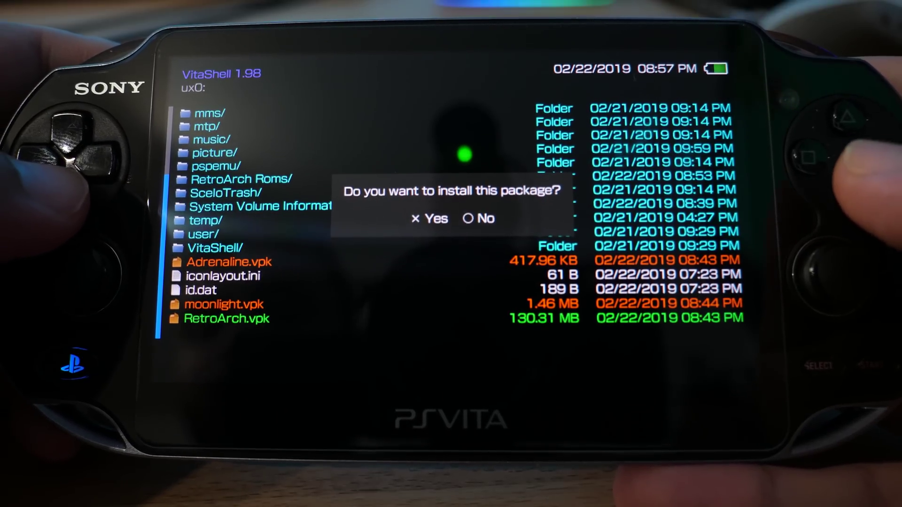
key(Return)
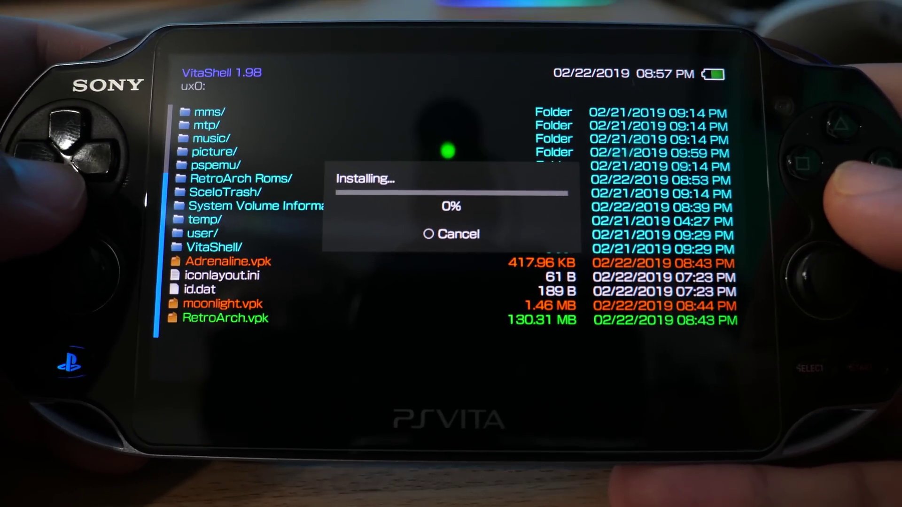